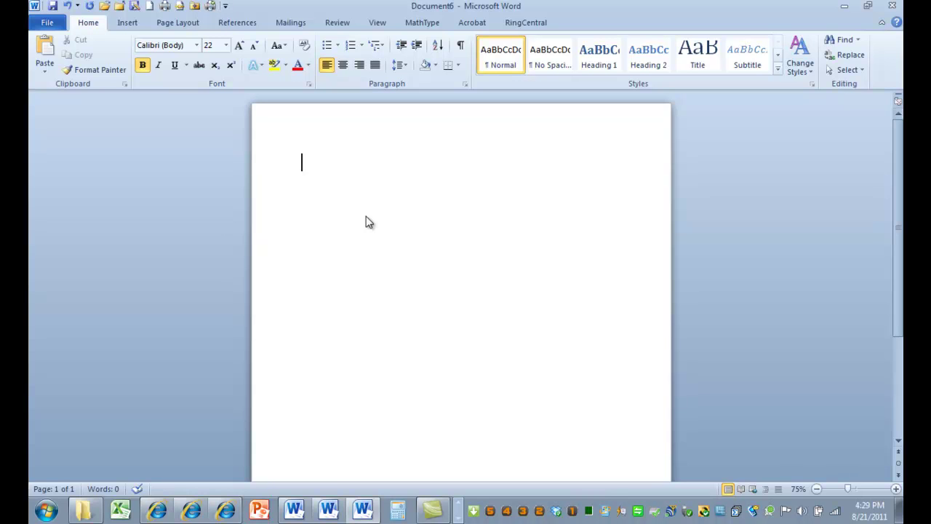
- Enter "Obesity" and "Exercise" as two separate lines in the blank document
text(Obesity)
key(Return)
text(Exercise)
key(Return)
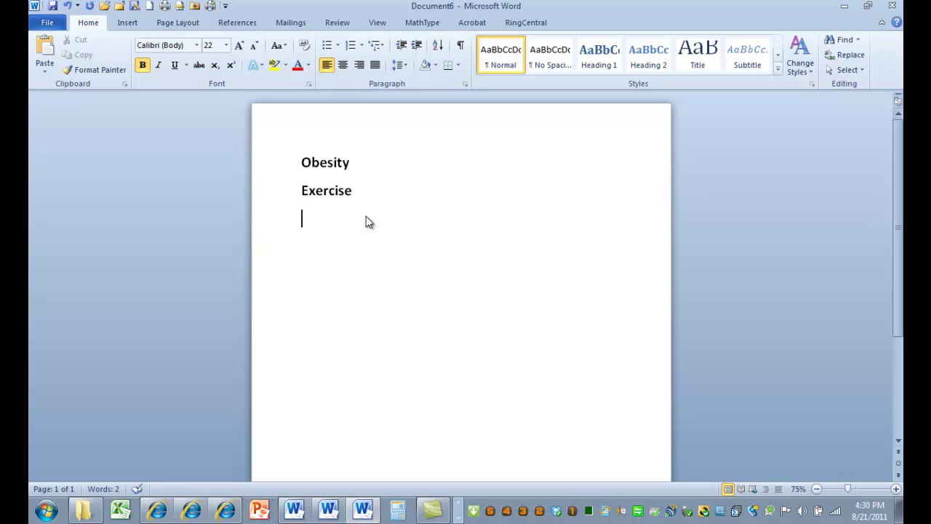
- Expand the first line to read "Presence of Obesity (Yes/No)"
key(Up)
key(Up)
text(Presenci)
key(BackSpace)
text(e as)
key(BackSpace)
key(BackSpace)
text(of)
key(End)
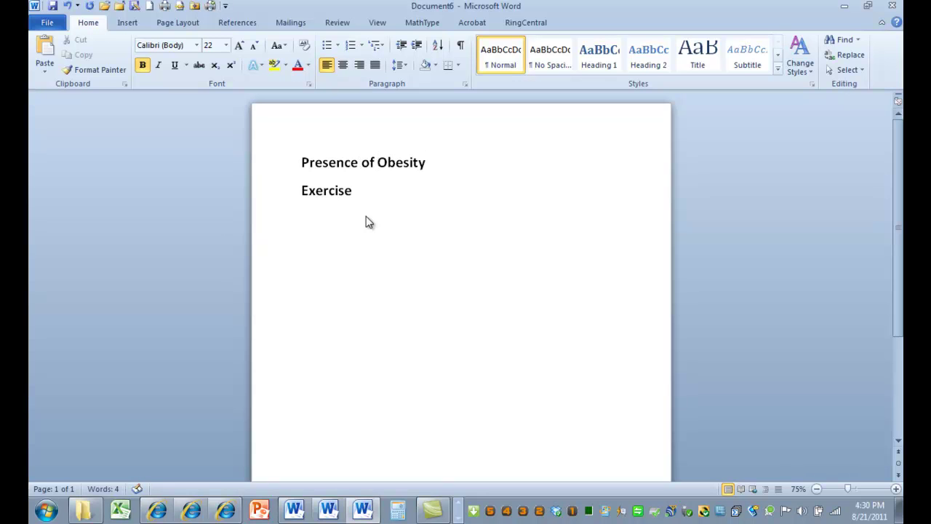
text((Yes/No))
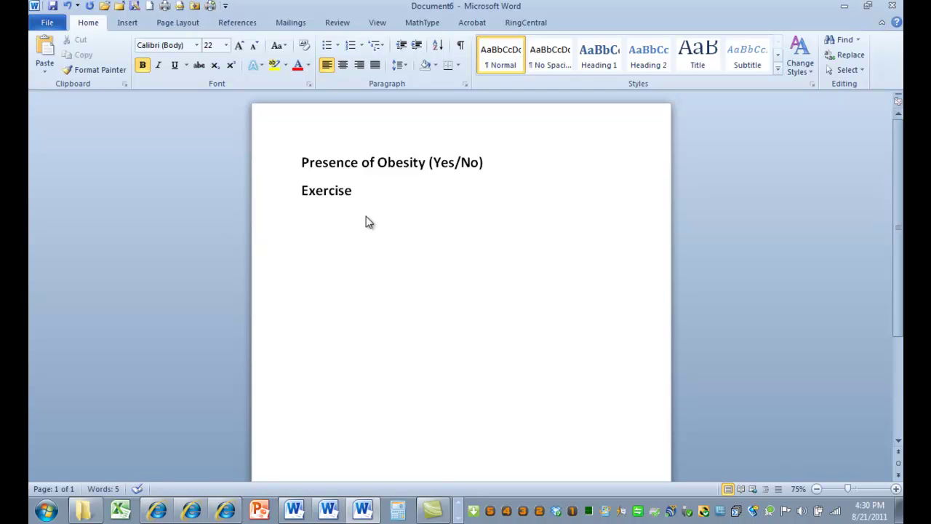
- Erase the first line's wording and replace it with just "Obesity"
key(BackSpace)
key(BackSpace)
key(BackSpace)
key(BackSpace)
key(BackSpace)
key(BackSpace)
key(BackSpace)
key(BackSpace)
key(BackSpace)
key(BackSpace)
key(BackSpace)
key(BackSpace)
key(BackSpace)
key(BackSpace)
key(BackSpace)
key(BackSpace)
key(BackSpace)
key(BackSpace)
key(BackSpace)
key(BackSpace)
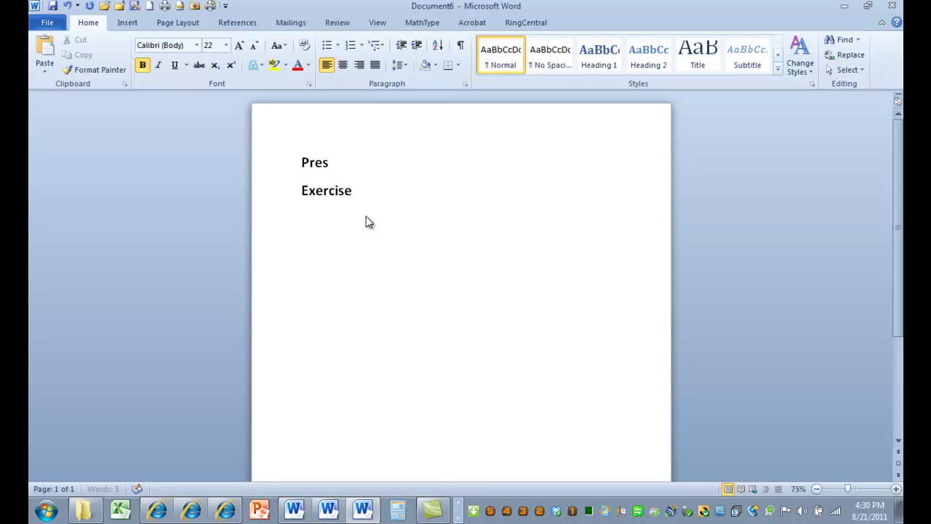
key(BackSpace)
key(BackSpace)
key(BackSpace)
text(Obs)
key(BackSpace)
text(esity)
- Add the line "Vary, measured" between Obesity and Exercise
key(Return)
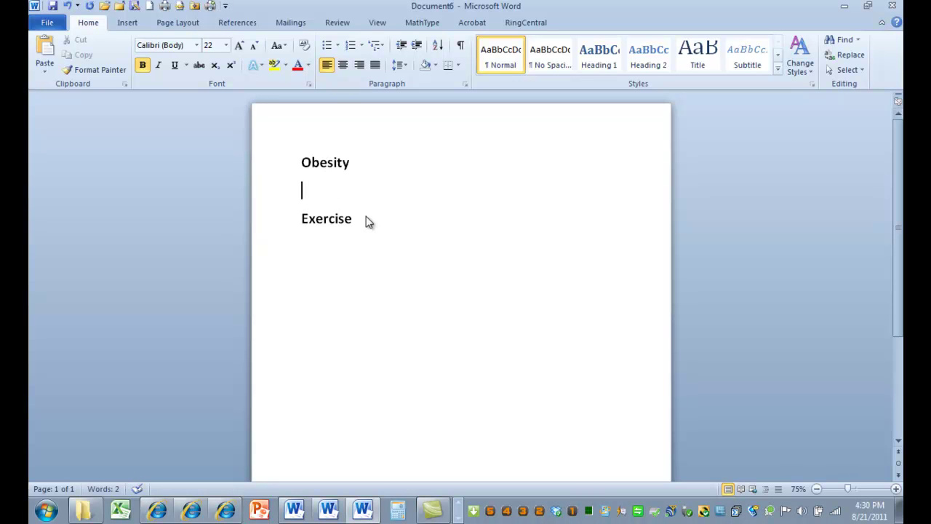
click(369, 222)
key(Up)
text(Vary, me)
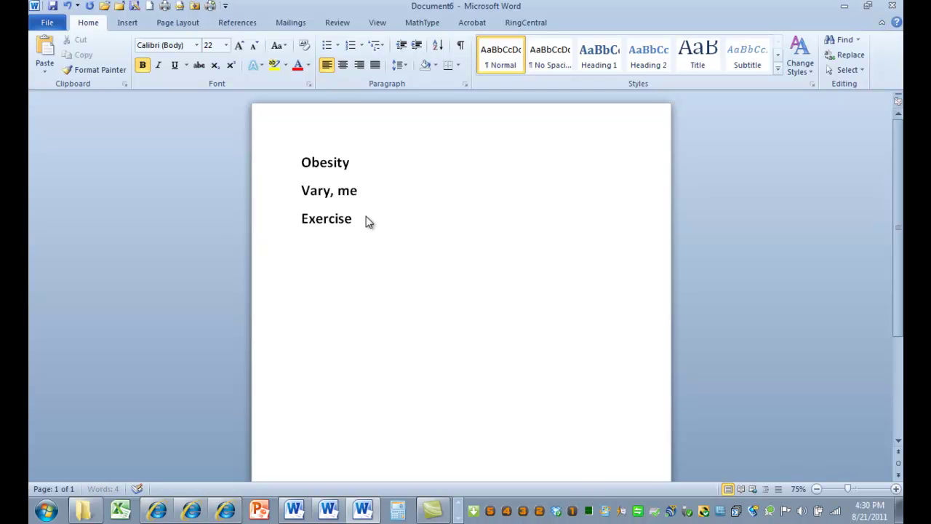
text(asured)
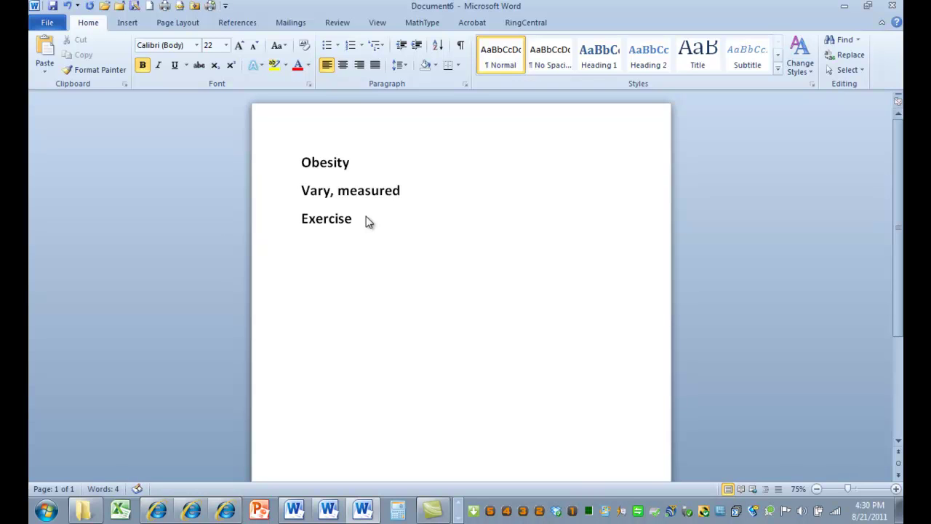
- Add the line "Weight can vary, weight can be measured" below "Vary, measured"
key(Return)
text(Weigh)
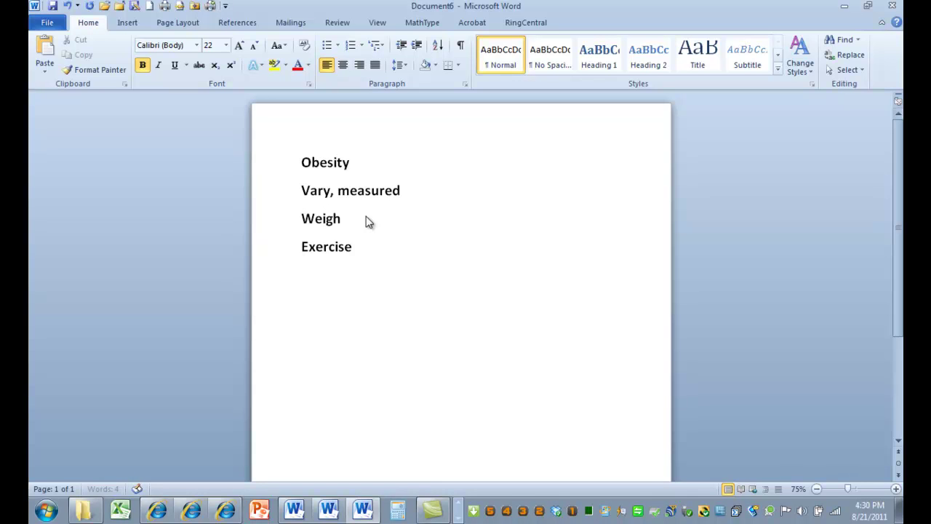
text(t can vary, weight can b)
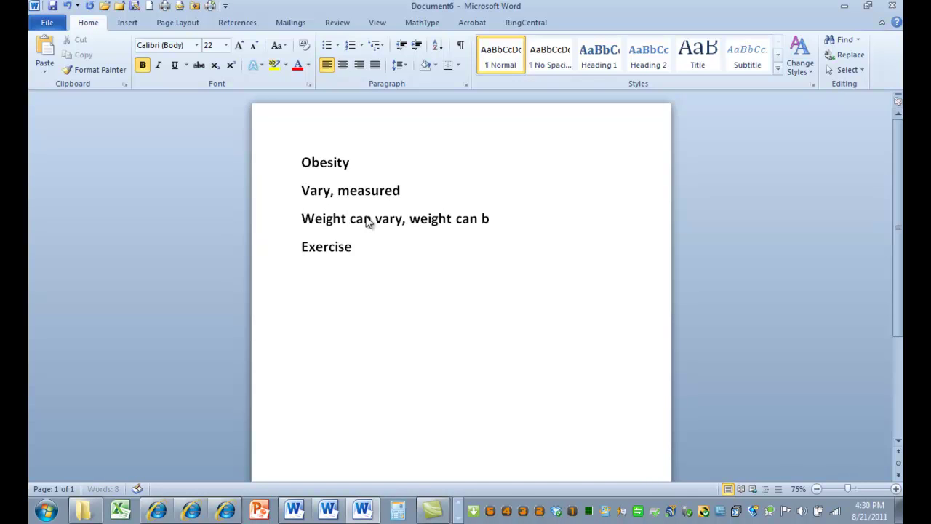
text(e measu)
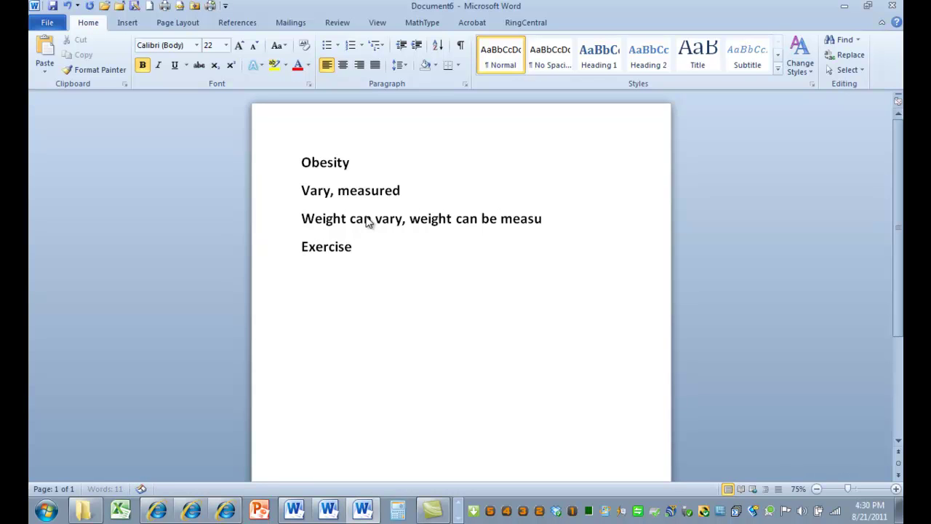
text(red)
- List "BMI", "Change in weight" and "Body fat percentage" on separate lines below the weight sentence
key(Return)
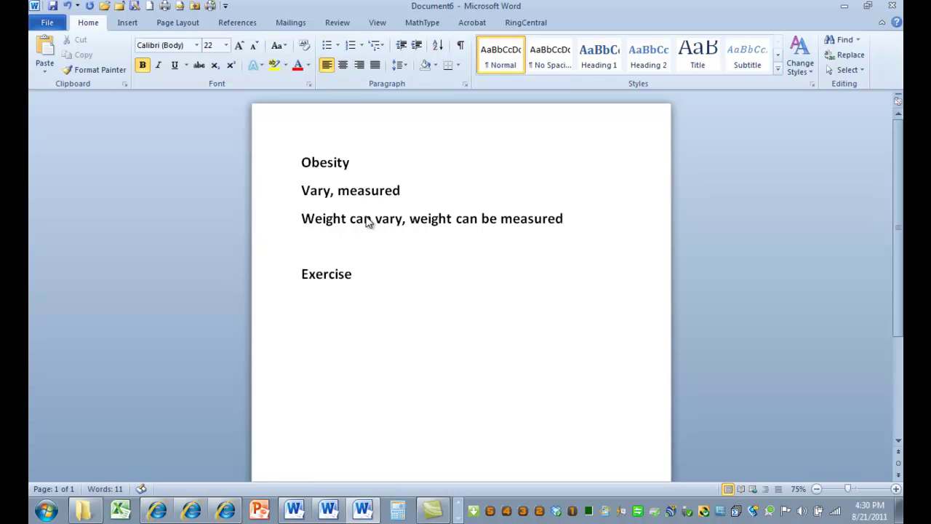
text(BMi)
key(BackSpace)
text(I)
key(Return)
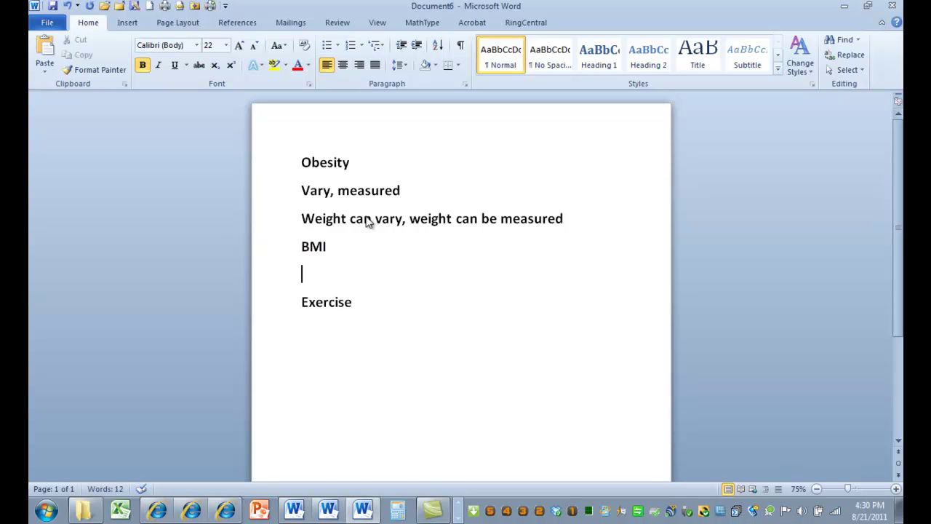
text(Change in wei)
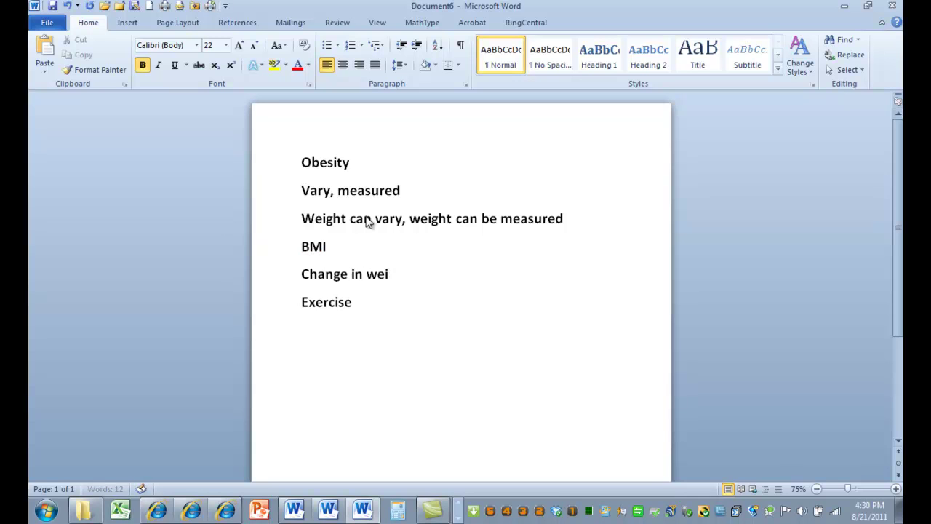
text(ght)
key(Return)
text(Body fat percentage.)
- Add the line "Result in a number." below "Body fat percentage"
key(Return)
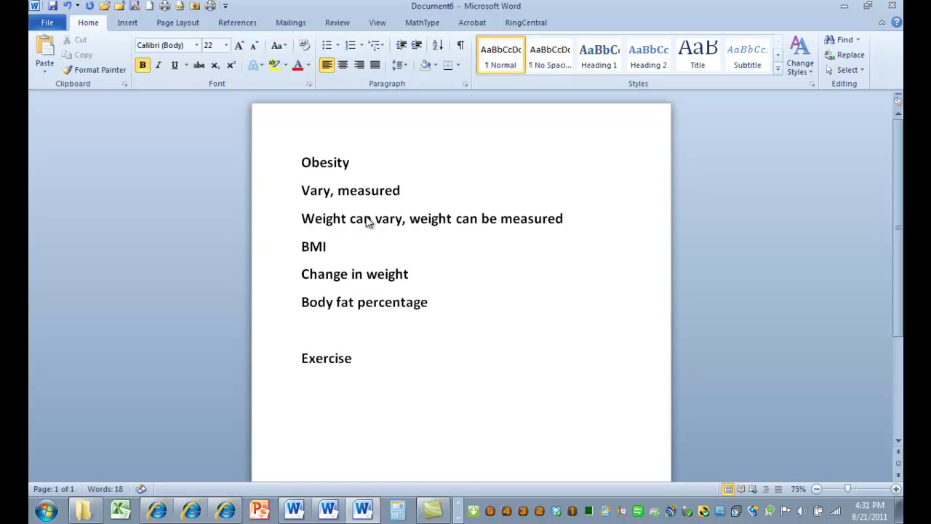
text(REs)
key(BackSpace)
key(BackSpace)
text(esult in anu)
key(BackSpace)
key(BackSpace)
text(number.)
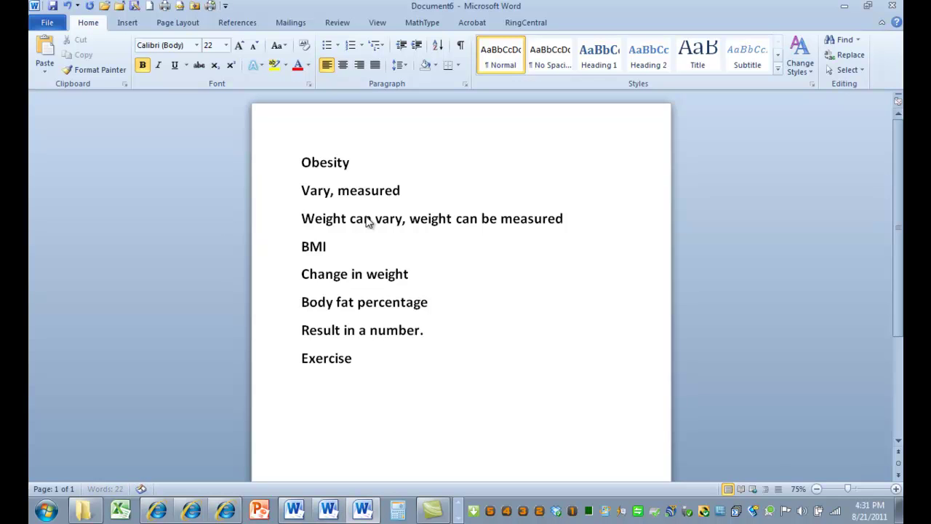
text(  X-varia)
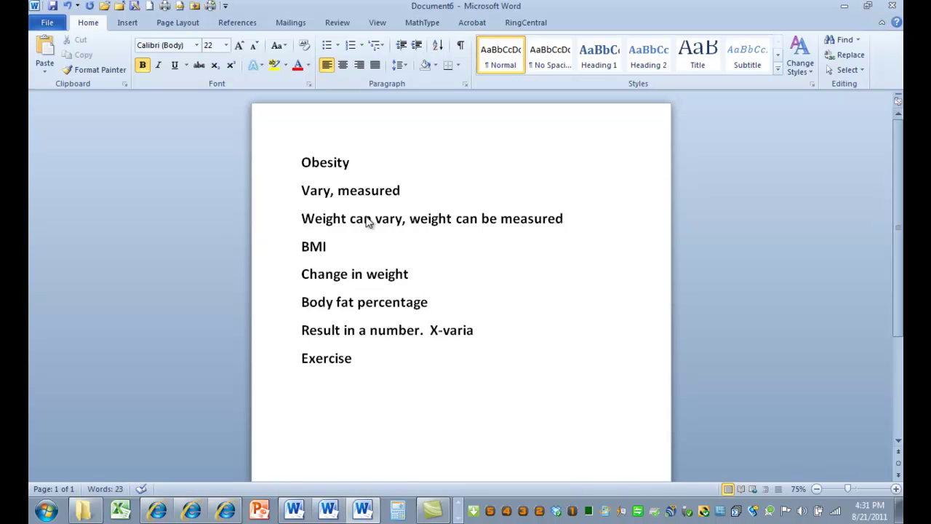
key(BackSpace)
key(BackSpace)
key(BackSpace)
key(BackSpace)
key(BackSpace)
key(BackSpace)
key(BackSpace)
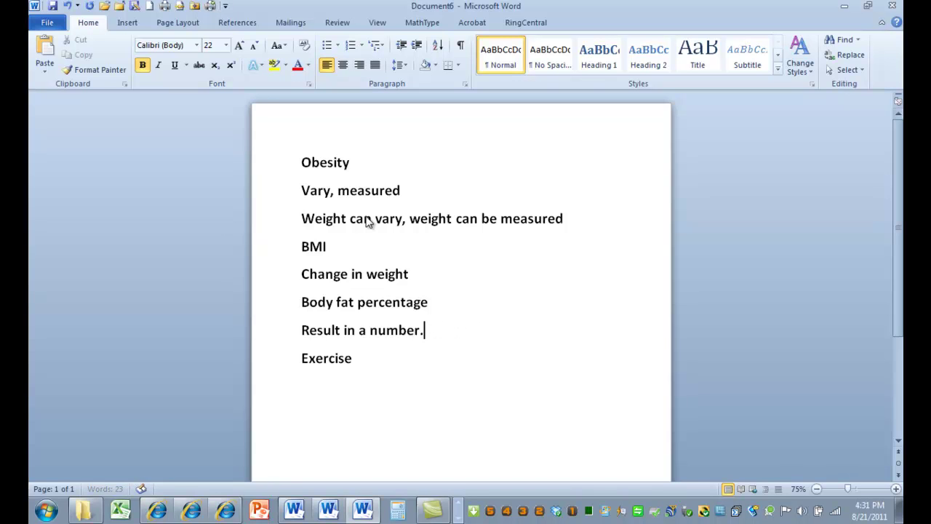
- Replace the period after "Result in a number" with a tab and the label "Y-variable"
key(BackSpace)
key(Tab)
text(Y-variable)
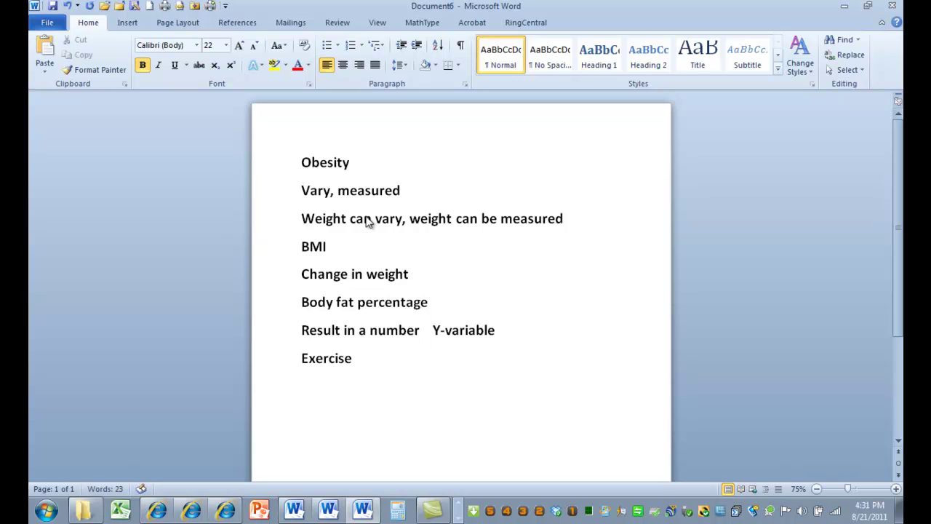
- Add a line above Exercise showing the pair "x, y" followed by "x, body fat percentage"
key(Return)
text(x, y)
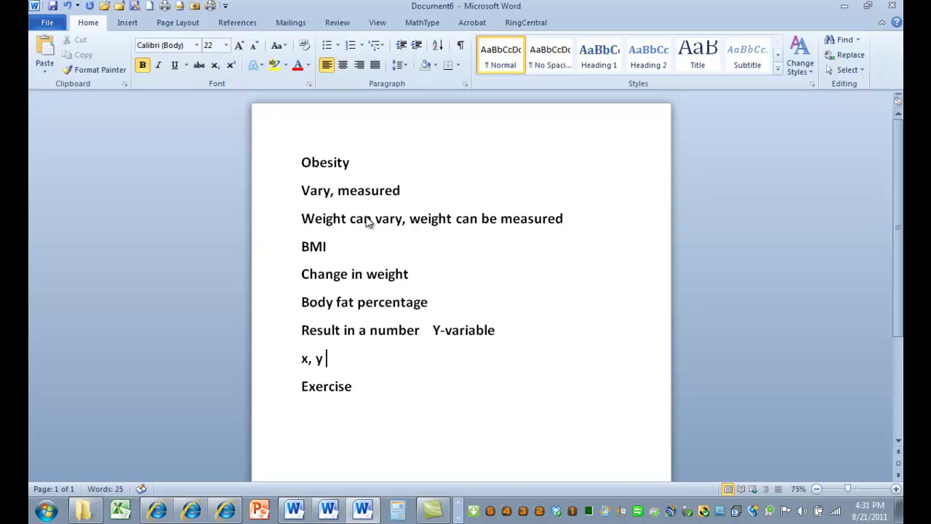
text( x, body fat p)
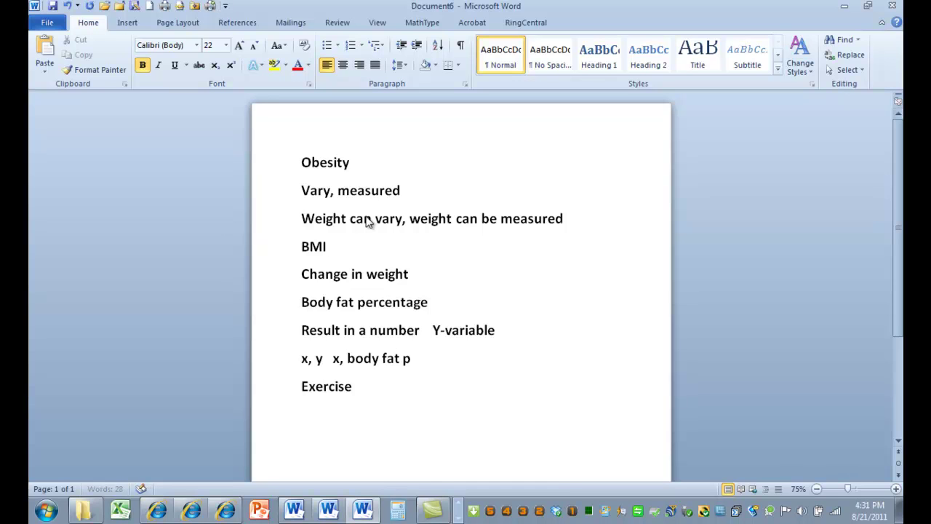
text(ercentage)
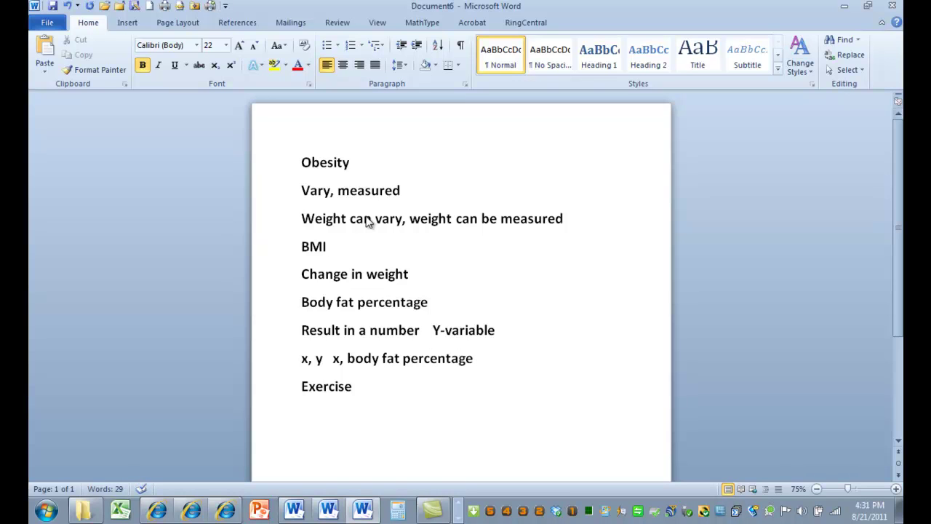
- Add the line "Hours of exercise per week" below Exercise
key(Down)
key(Return)
text(Hours o)
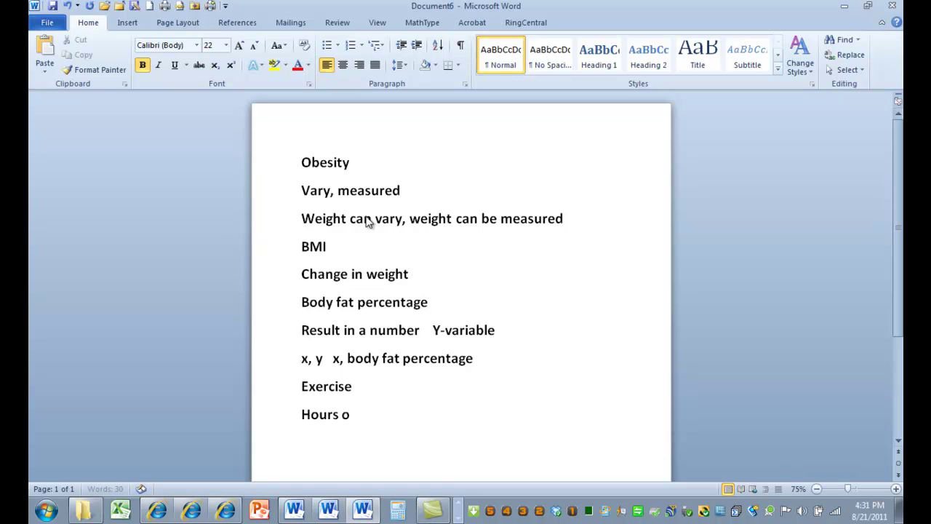
text(f exercise)
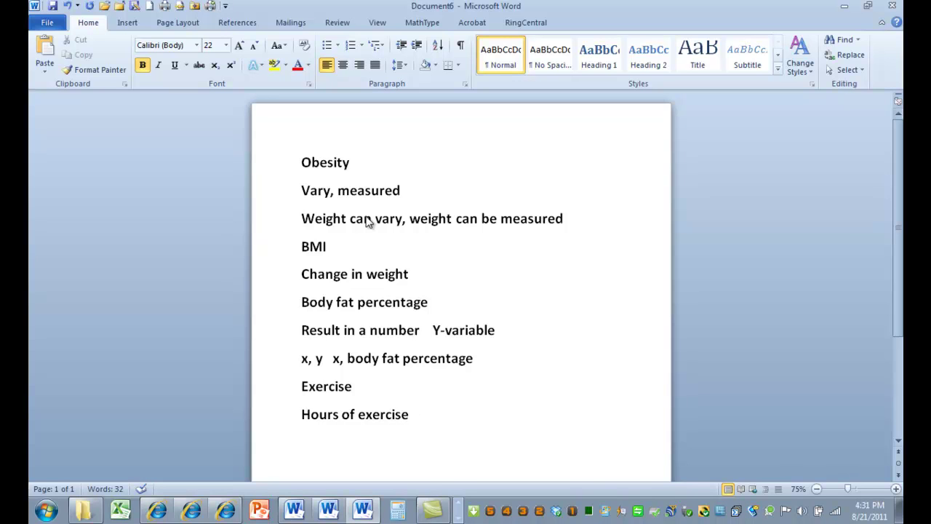
text(per week )
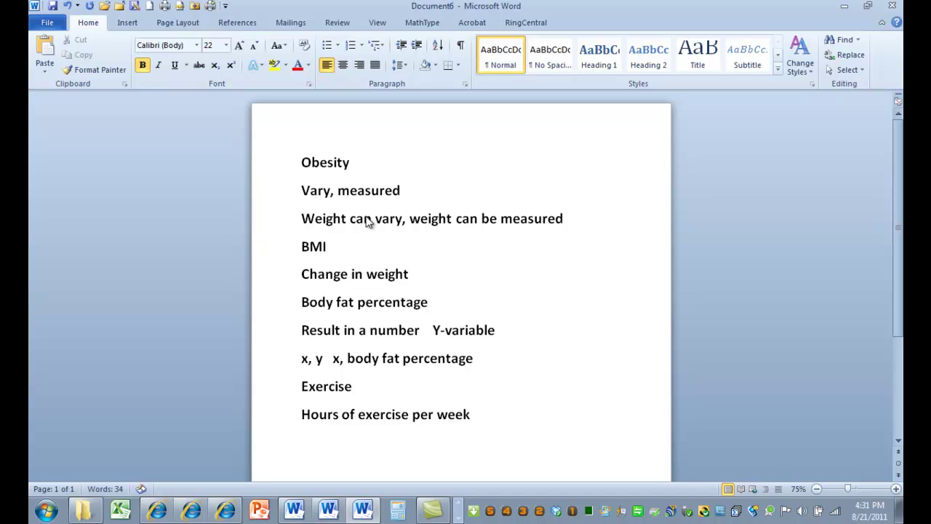
- Add the variable pair "hours of exercise per week, body fat percentage" as the last line
text(hours ofe)
key(BackSpace)
text(excr)
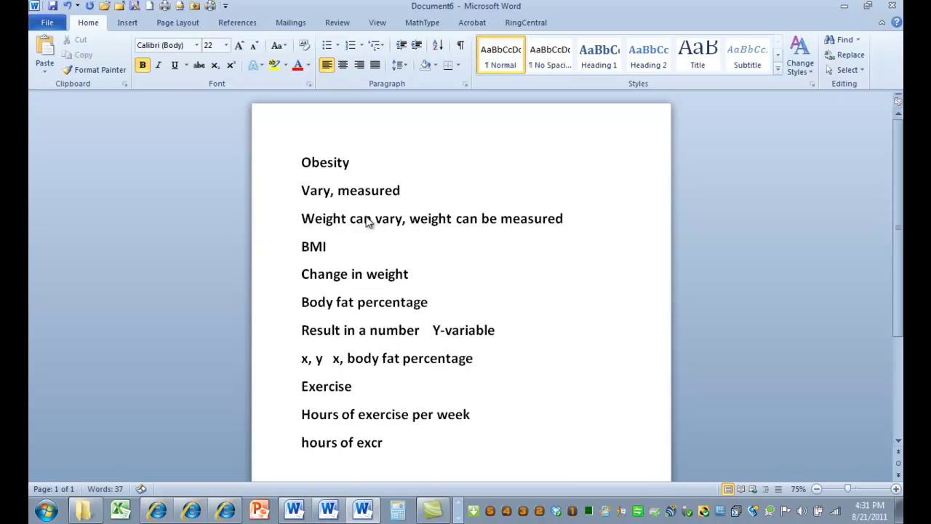
key(BackSpace)
key(BackSpace)
text(ercise per week)
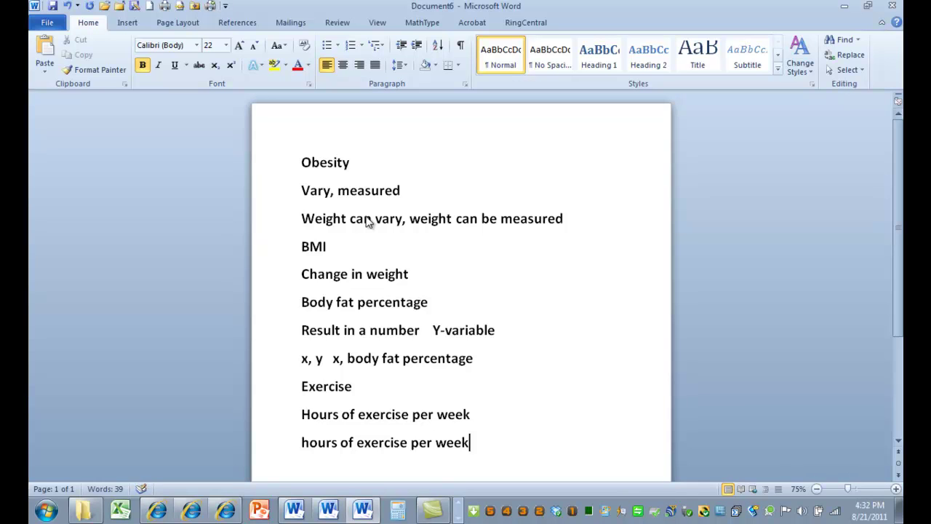
text(, body v)
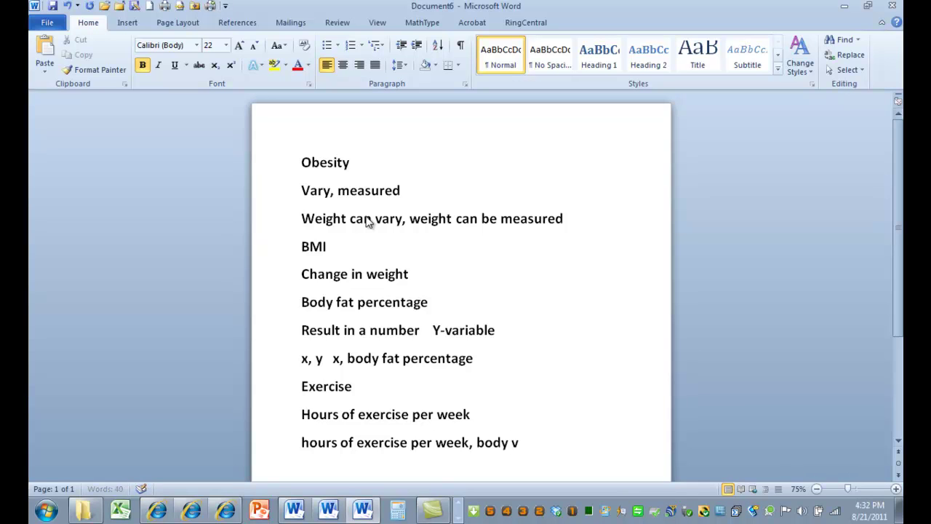
key(BackSpace)
text(fat percentage)
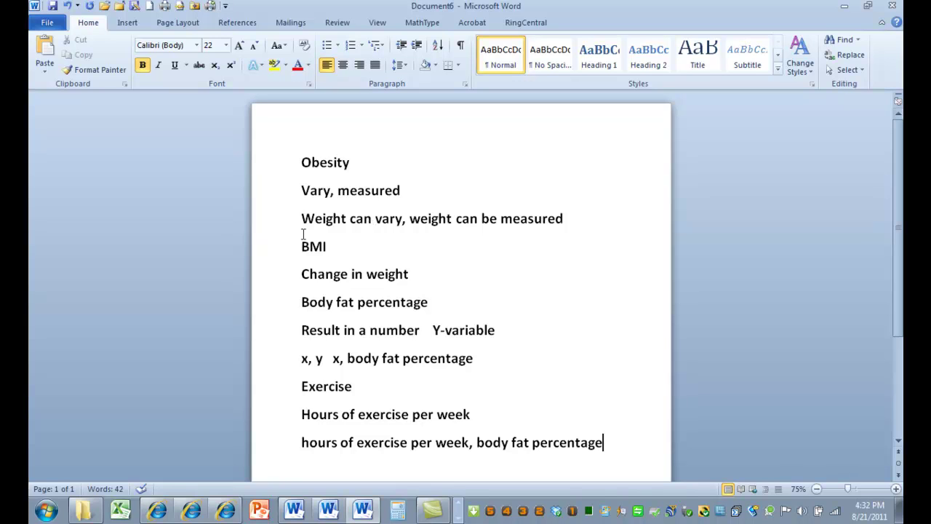
- Delete "hours of exercise per week" from the last line, keeping ", body fat percentage"
click(470, 443)
key(BackSpace)
key(BackSpace)
key(BackSpace)
key(BackSpace)
key(BackSpace)
key(BackSpace)
key(BackSpace)
key(BackSpace)
key(BackSpace)
key(BackSpace)
key(BackSpace)
key(BackSpace)
key(BackSpace)
key(BackSpace)
key(BackSpace)
key(BackSpace)
key(BackSpace)
key(BackSpace)
key(BackSpace)
key(BackSpace)
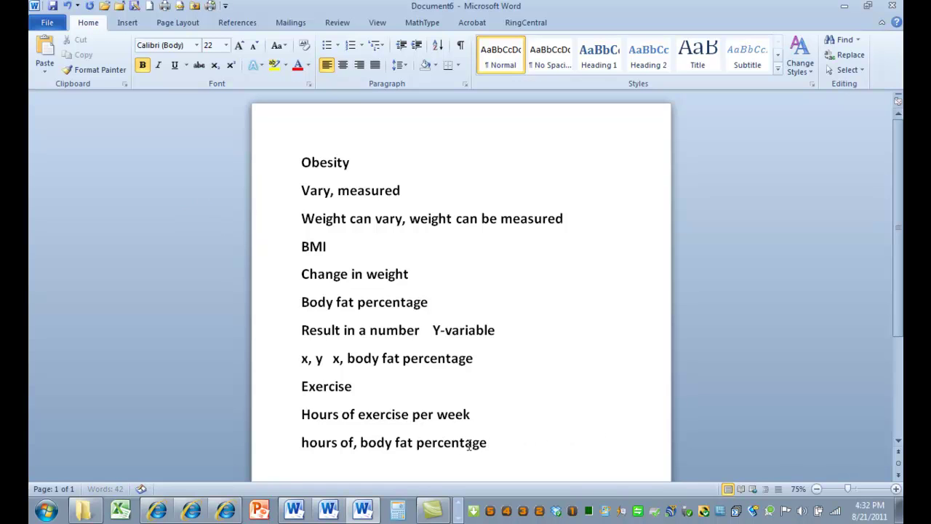
key(BackSpace)
key(BackSpace)
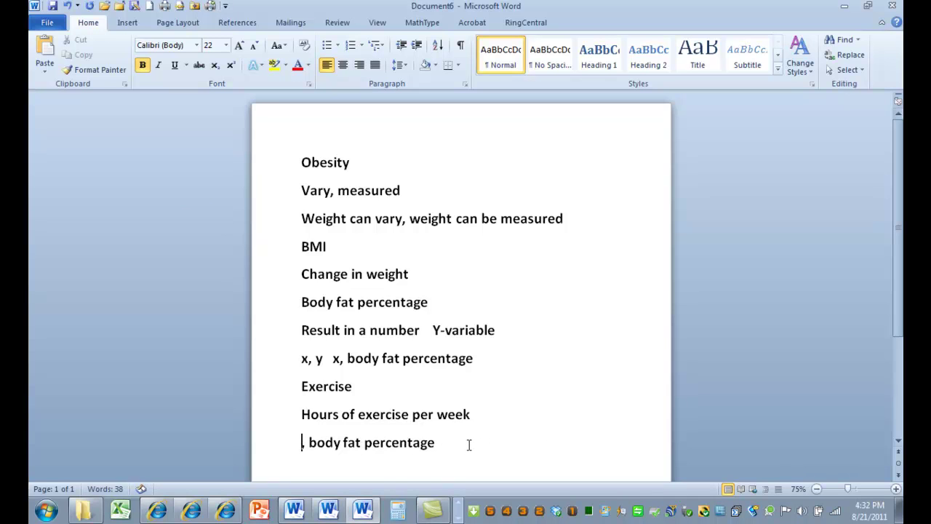
- Try "calories burned" as the first variable before ", body fat percentage" on the last line, and erase it again
text(calories bu)
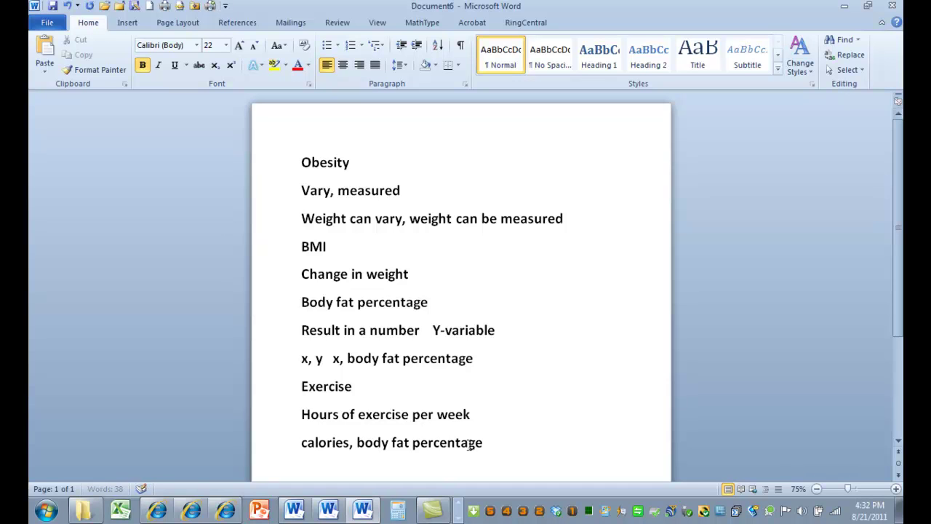
text(rned\\])
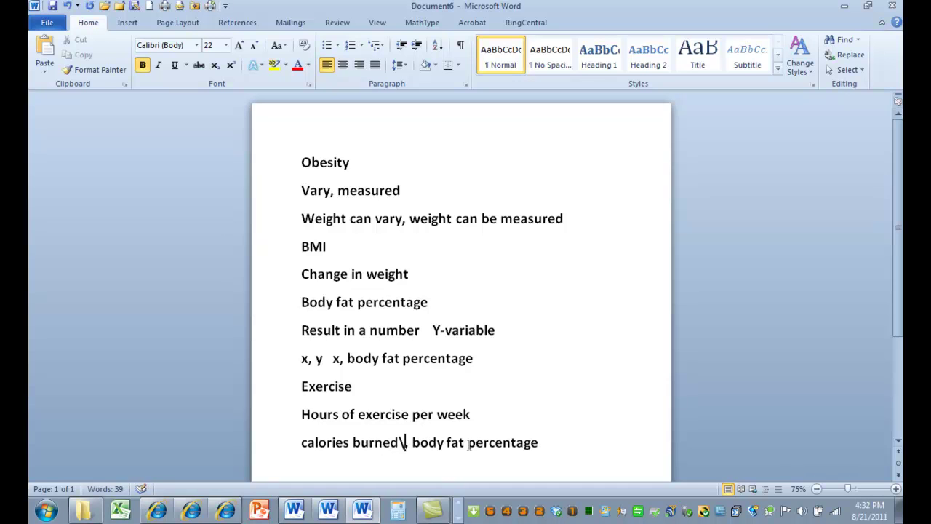
key(BackSpace)
key(BackSpace)
key(BackSpace)
key(BackSpace)
key(BackSpace)
key(BackSpace)
key(BackSpace)
key(BackSpace)
key(BackSpace)
key(BackSpace)
key(BackSpace)
key(BackSpace)
key(BackSpace)
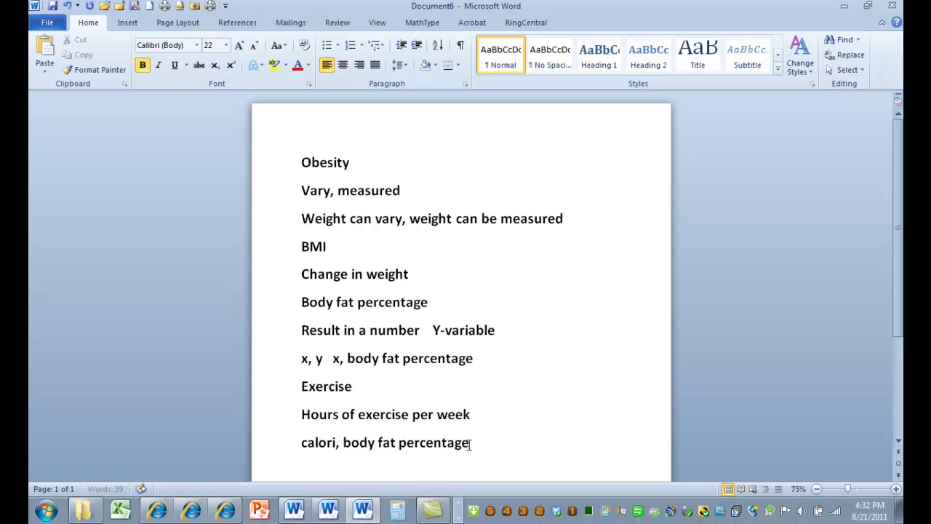
key(BackSpace)
key(BackSpace)
key(BackSpace)
key(BackSpace)
- Try "minutes" as the first variable before ", body fat percentage" on the last line, and erase it again
text(minutes)
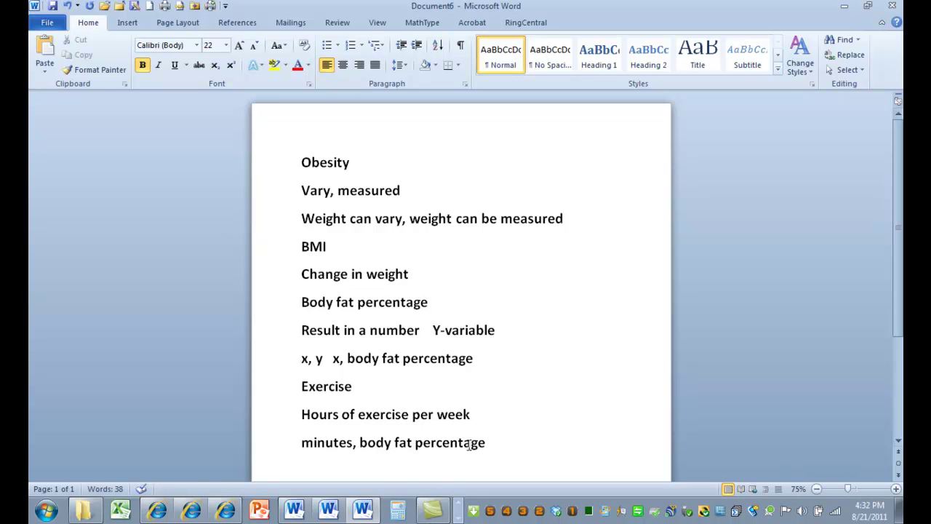
key(BackSpace)
key(BackSpace)
key(BackSpace)
key(BackSpace)
key(BackSpace)
key(BackSpace)
key(BackSpace)
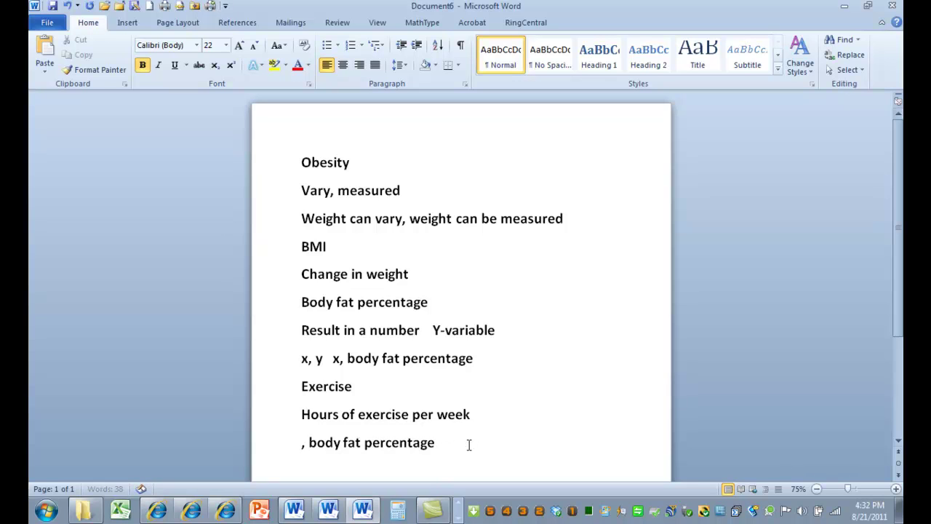
- Insert "number of exercise periods a week" as the first variable before ", body fat percentage" on the last line
text(number)
key(BackSpace)
key(BackSpace)
key(BackSpace)
text(mber of exerci)
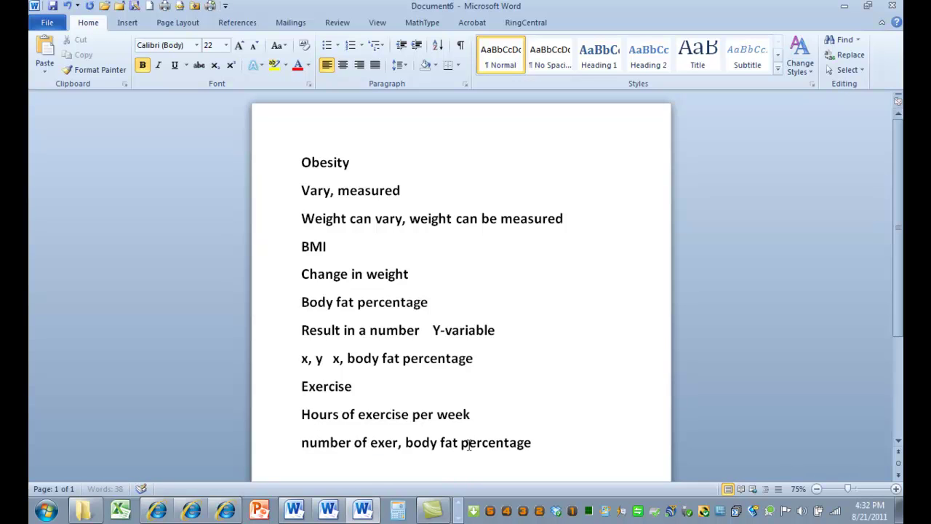
text(se period)
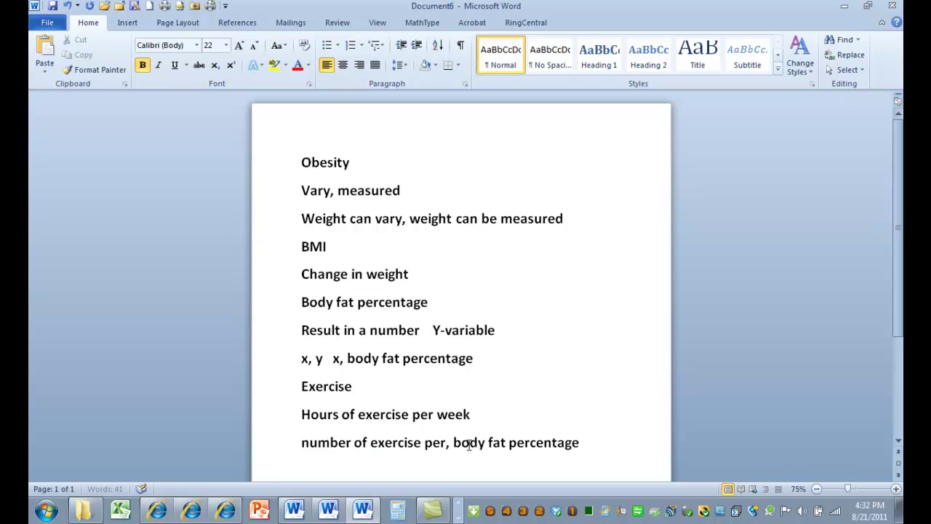
text(s a week)
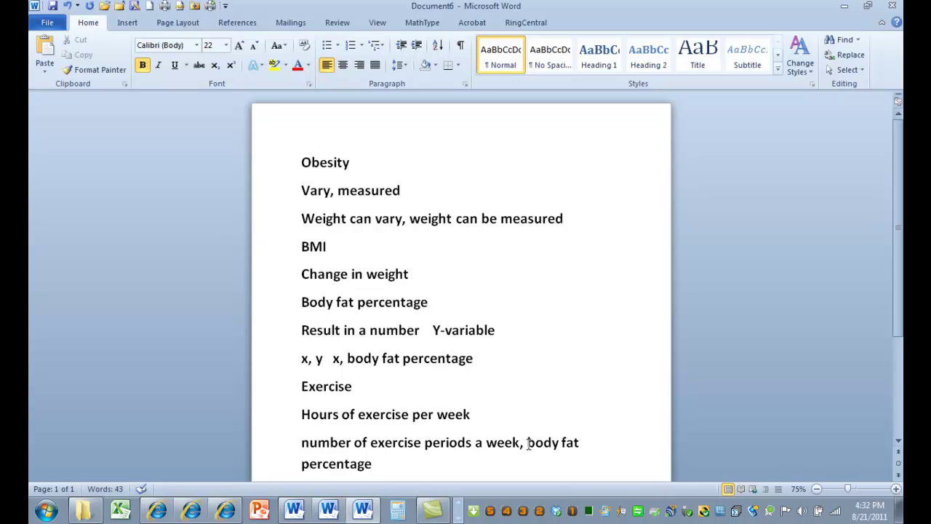
- In the last line, insert "change in" before "body fat percentage" and "(over 8 weeks)" after "a week"
click(528, 443)
text(change in)
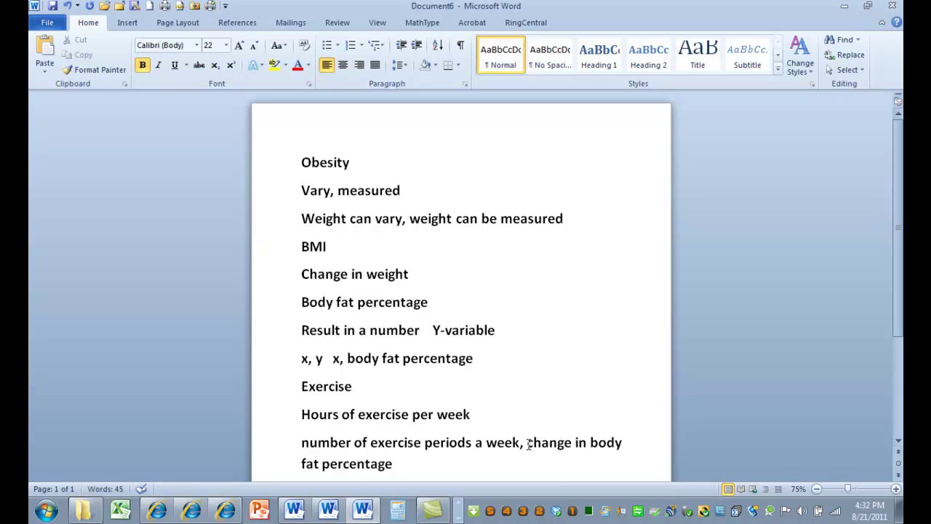
key(Left)
key(Left)
key(Left)
key(Left)
key(Left)
key(Left)
key(Left)
key(Left)
key(Left)
key(Left)
key(Left)
key(Left)
text((over )
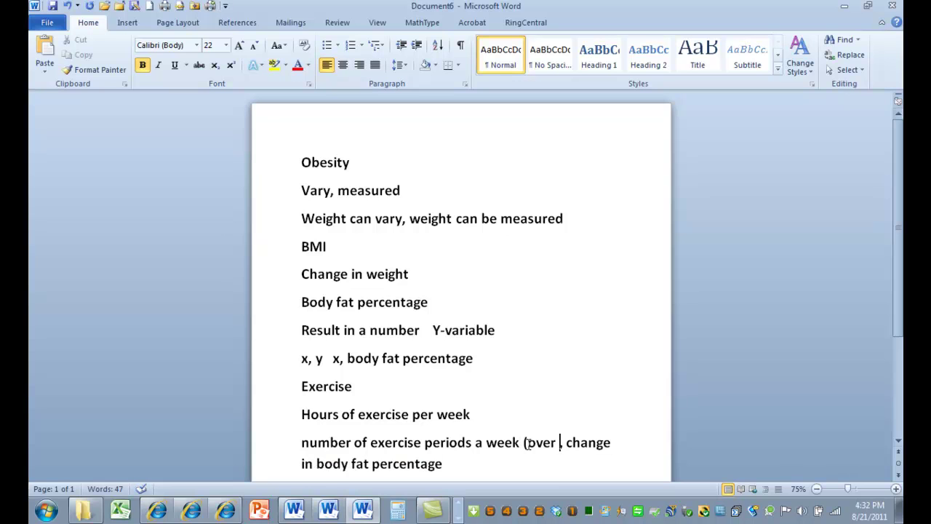
text(8 weeks0)
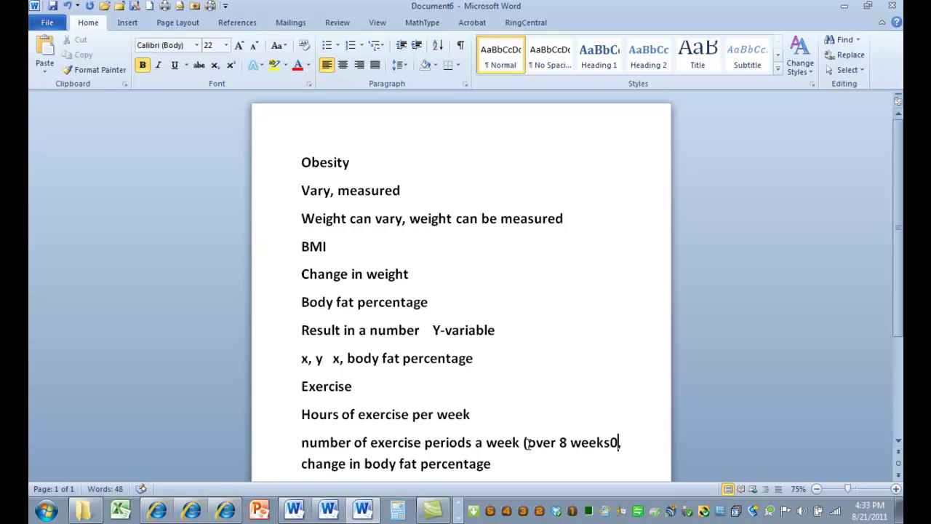
key(BackSpace)
text())
key(ctrl+End)
key(Return)
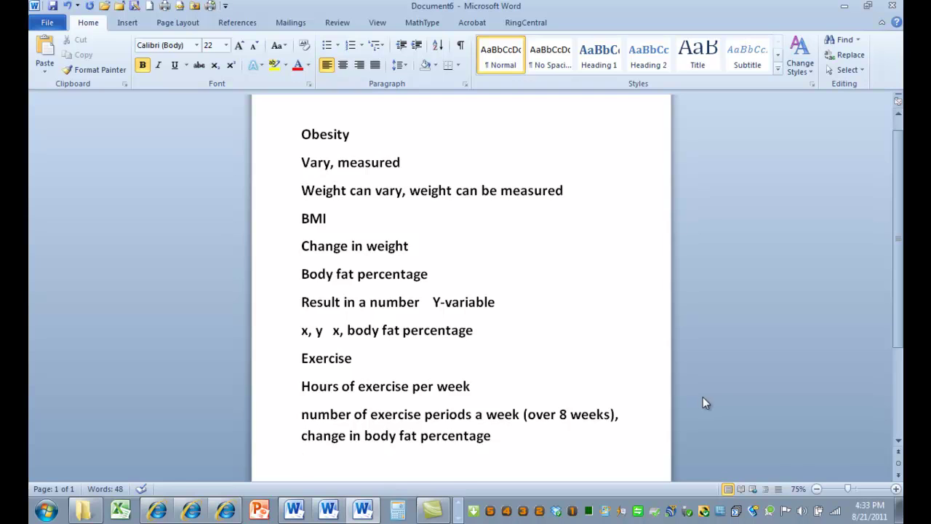
- Add "as reported by participants" after "(over 8 weeks)" in the last paragraph
click(617, 415)
key(BackSpace)
text() as  )
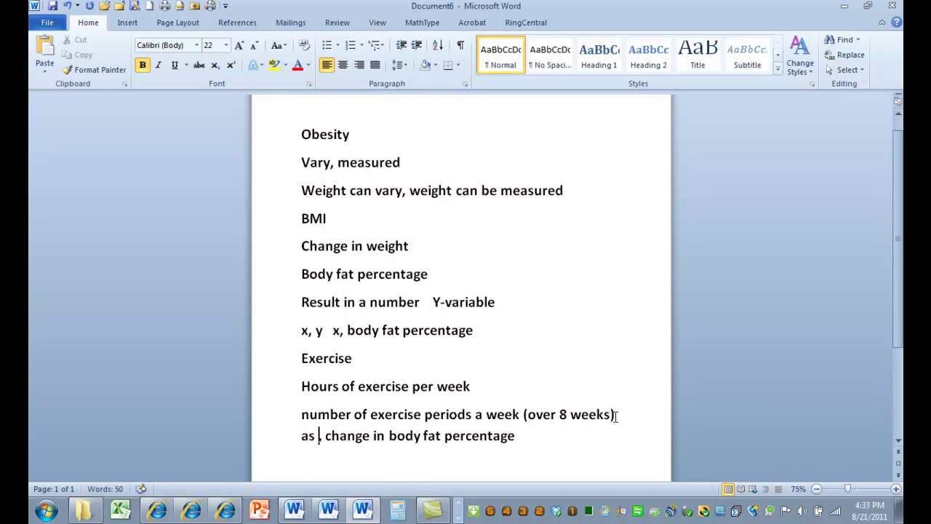
text(reported by parti)
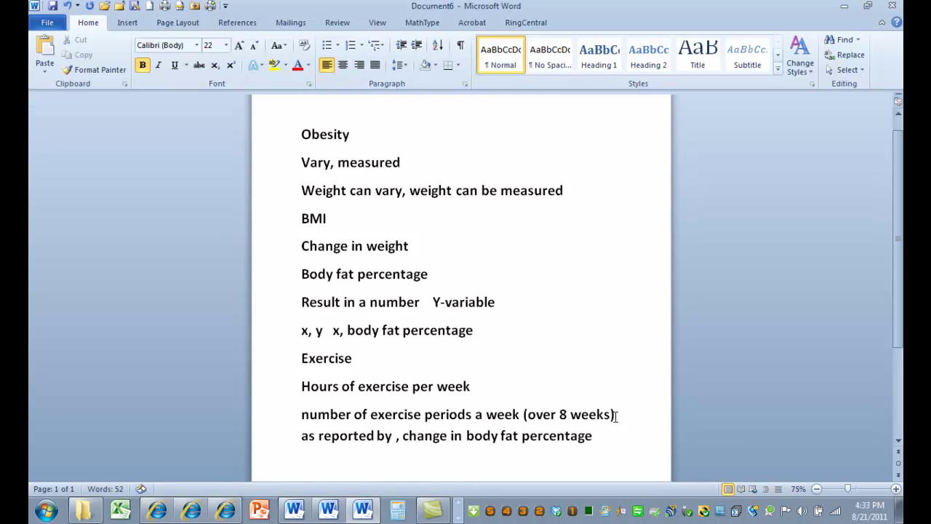
text(cip)
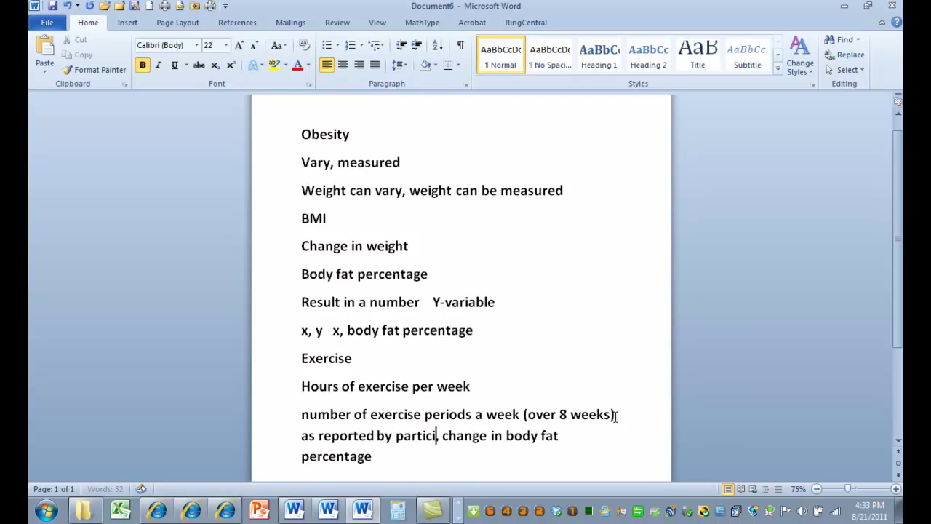
text(ants,)
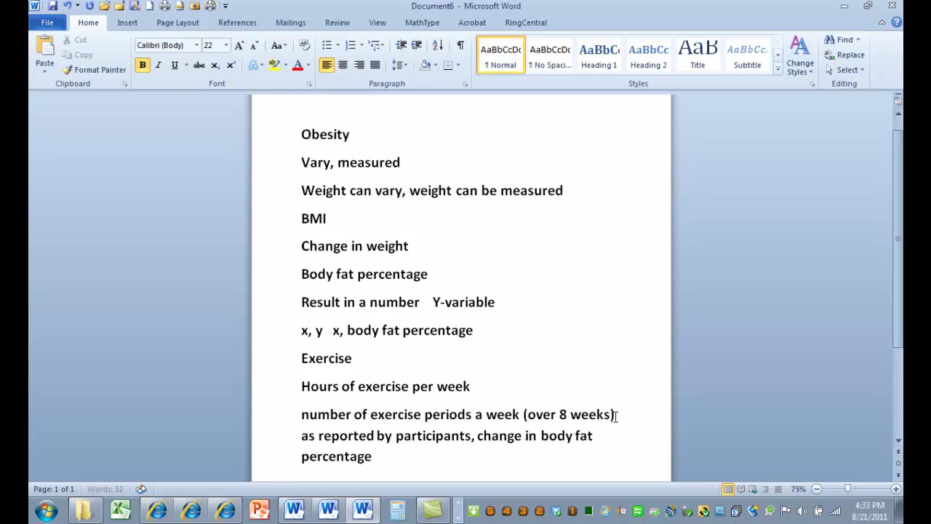
- Change "reported by participants" to "reported by trainer" in the last paragraph
key(BackSpace)
key(BackSpace)
key(BackSpace)
key(BackSpace)
key(BackSpace)
key(BackSpace)
key(BackSpace)
key(BackSpace)
key(BackSpace)
key(BackSpace)
key(BackSpace)
key(BackSpace)
key(BackSpace)
key(BackSpace)
key(BackSpace)
key(BackSpace)
key(BackSpace)
key(BackSpace)
key(BackSpace)
key(BackSpace)
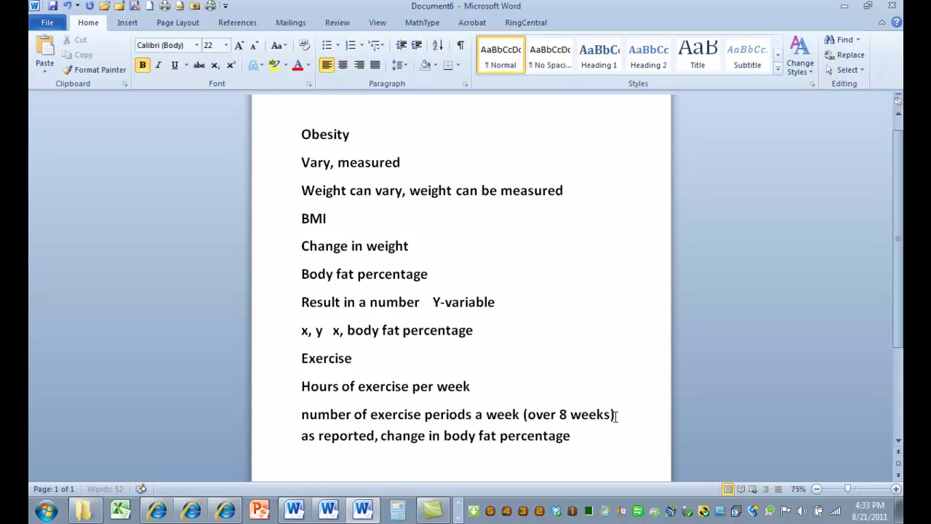
key(BackSpace)
key(BackSpace)
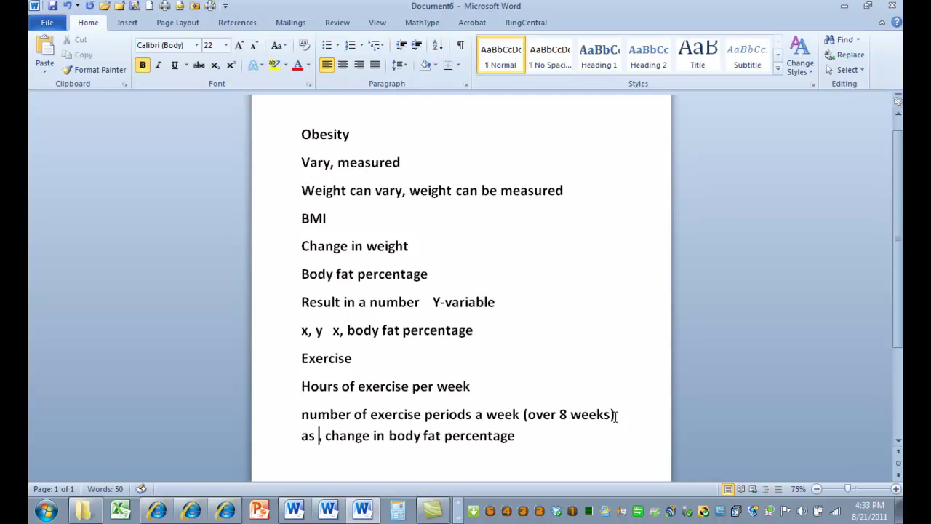
text(reported by train)
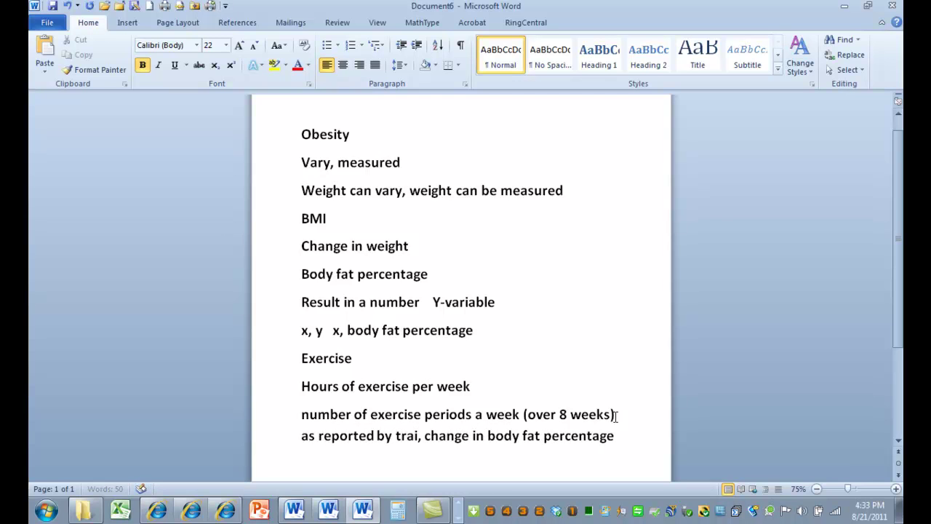
text(er)
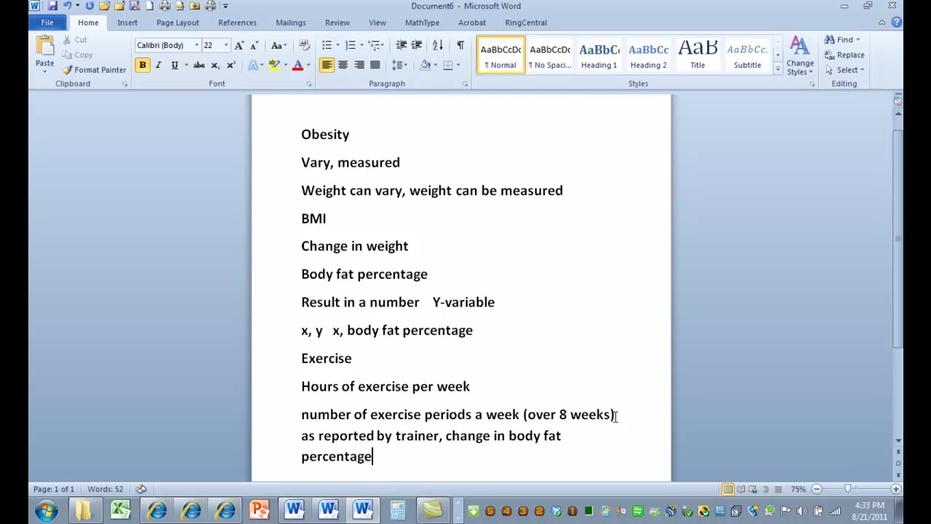
- Append "(from initiation to termination—measure BFP on each occasion)" after "change in body fat percentage"
text( (from initiation)
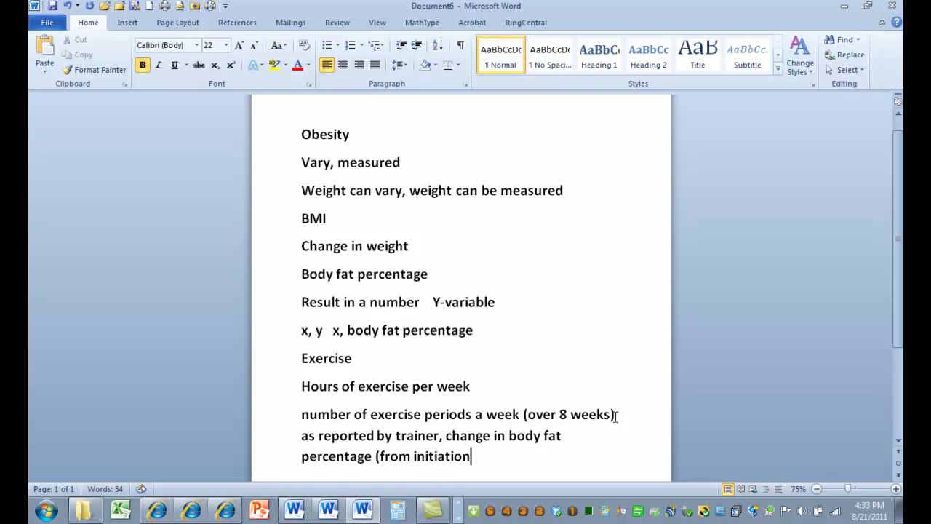
text( to termination)
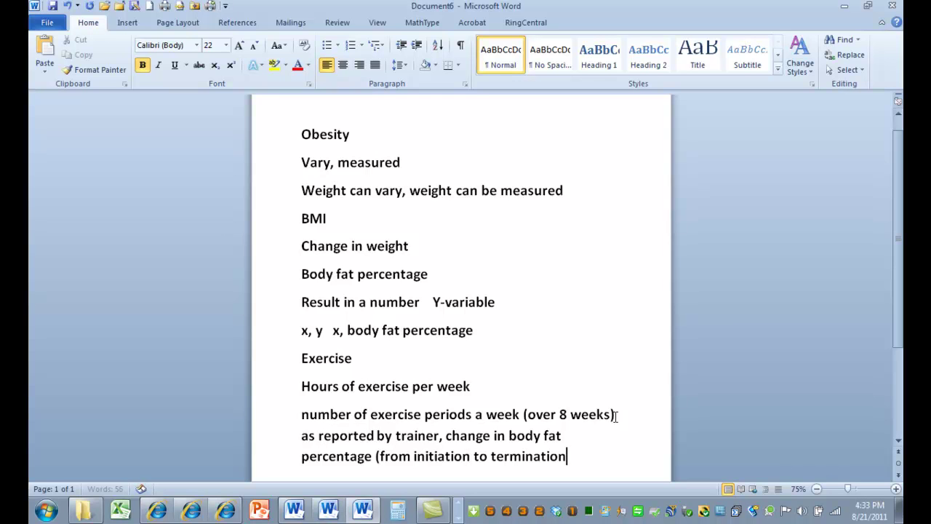
text(--measur)
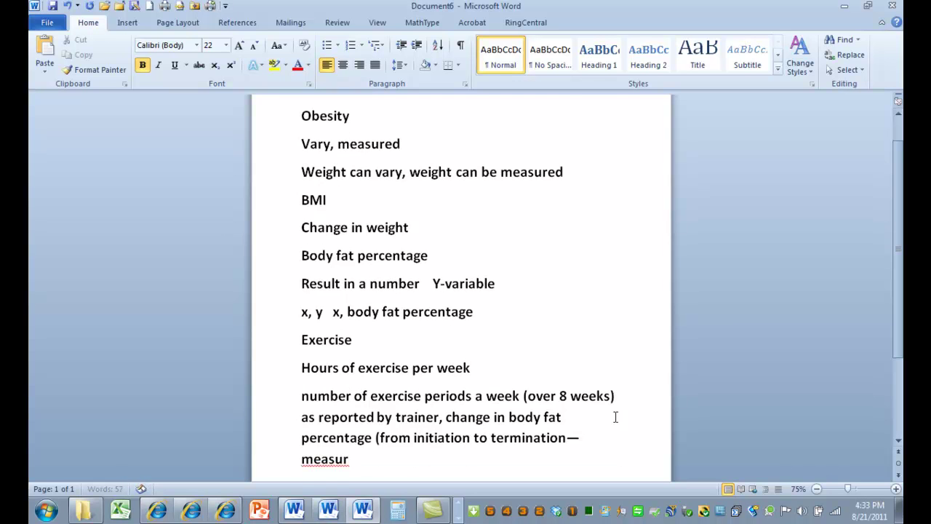
key(BackSpace)
text(e bF)
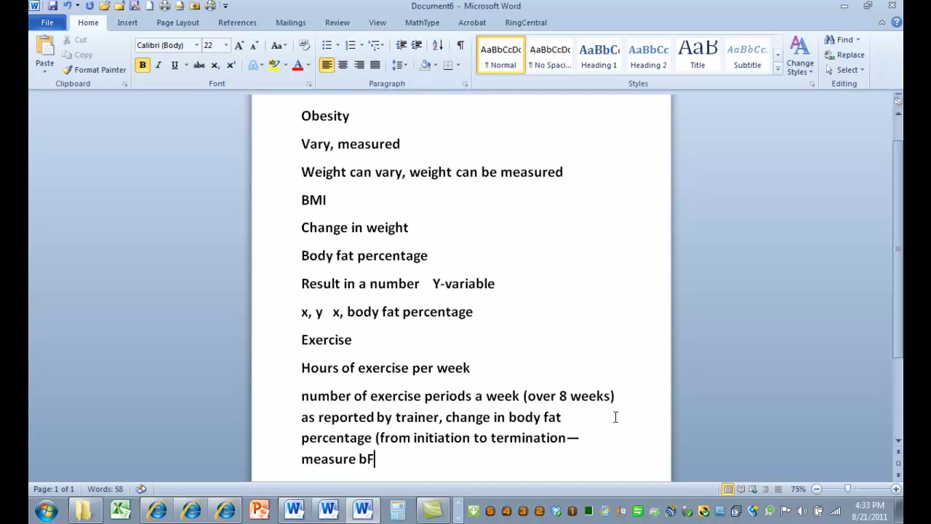
key(BackSpace)
key(BackSpace)
text(BFP on eah)
key(BackSpace)
text(ch occasion))
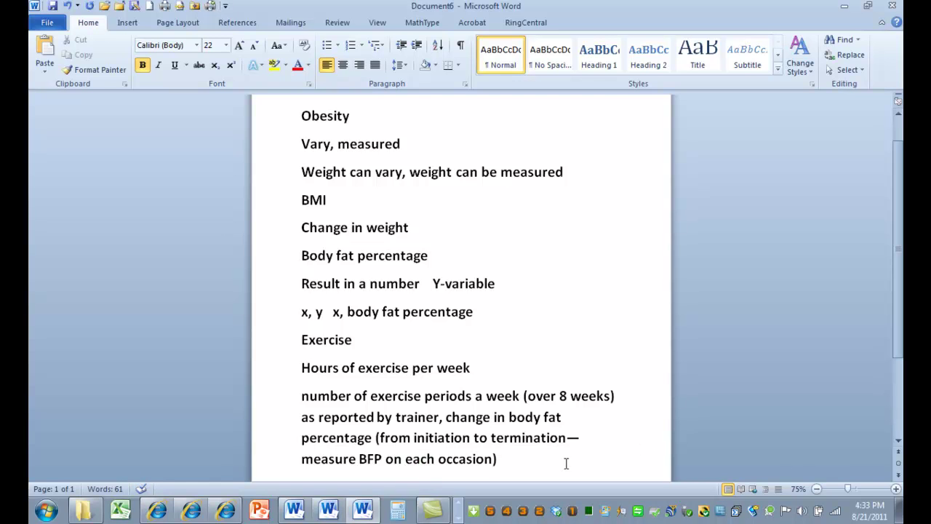
- Replace all the obesity and exercise notes with the new topic "Malingering" followed by a dash
drag(553, 462, 293, 121)
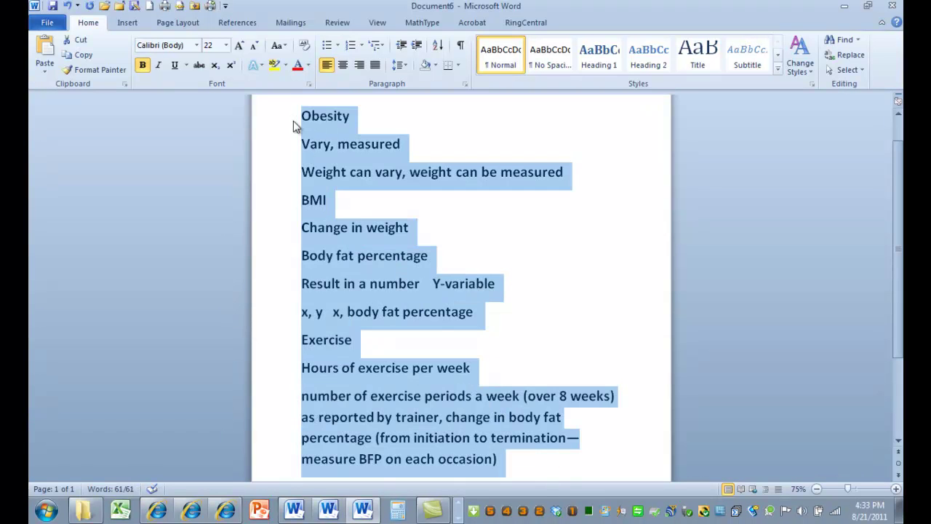
text(Mea)
key(BackSpace)
key(BackSpace)
text(alingering--)
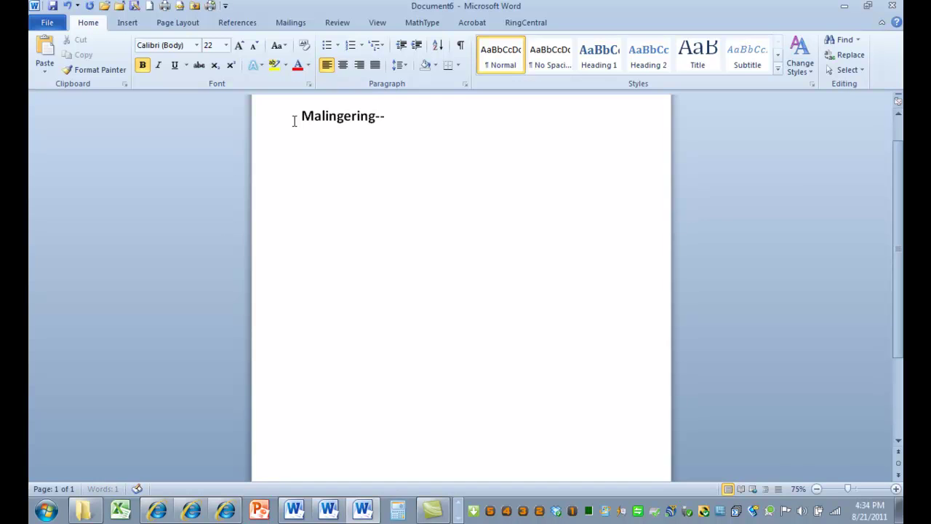
- Continue the line with "nominative definition of malingering is pretending to have problems that you don't really have in order to get something."
text(nominative )
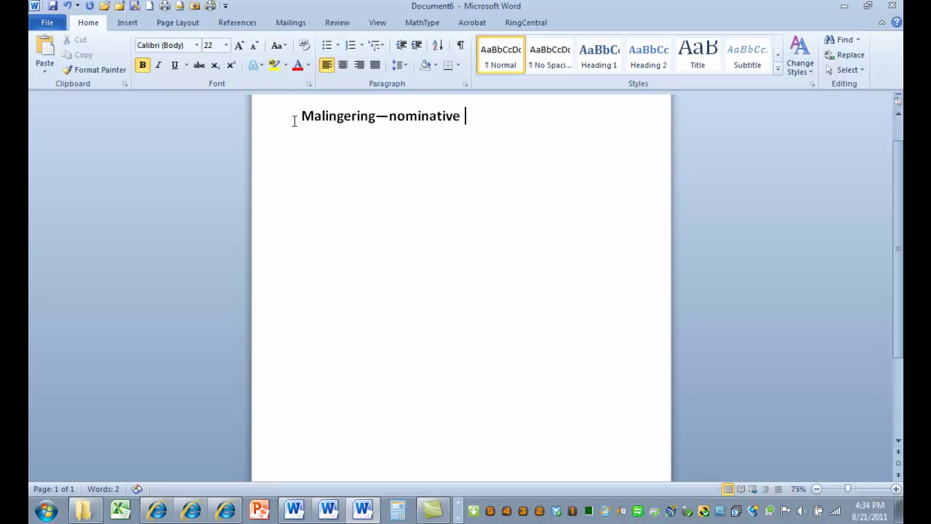
text(definition of m)
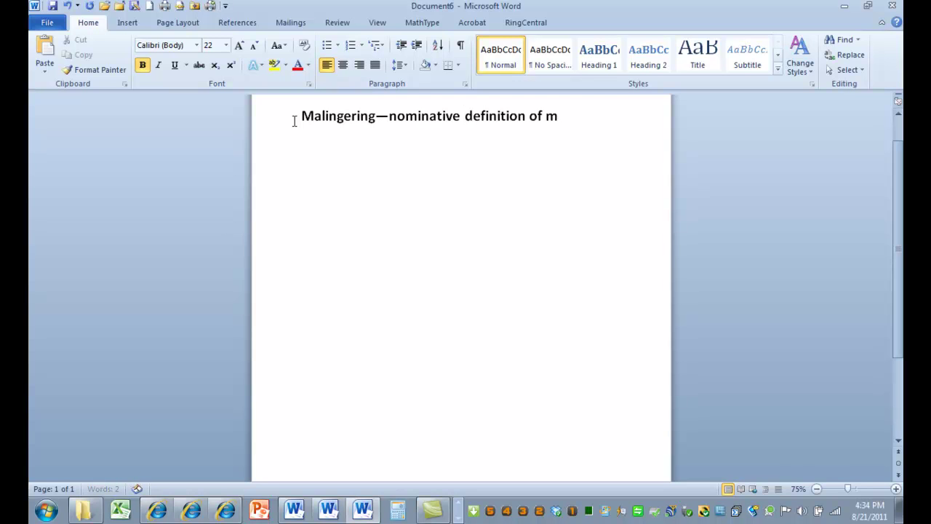
text(alingering)
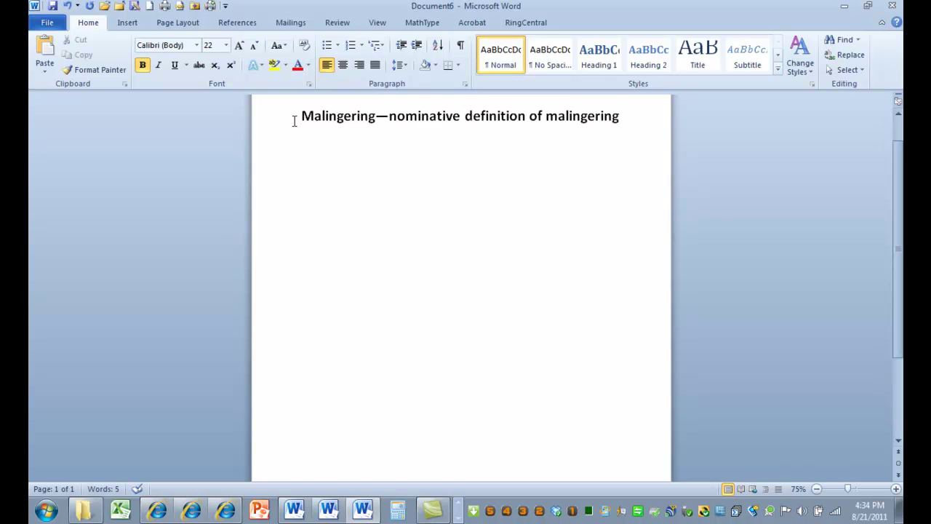
text( is pretending to have pr)
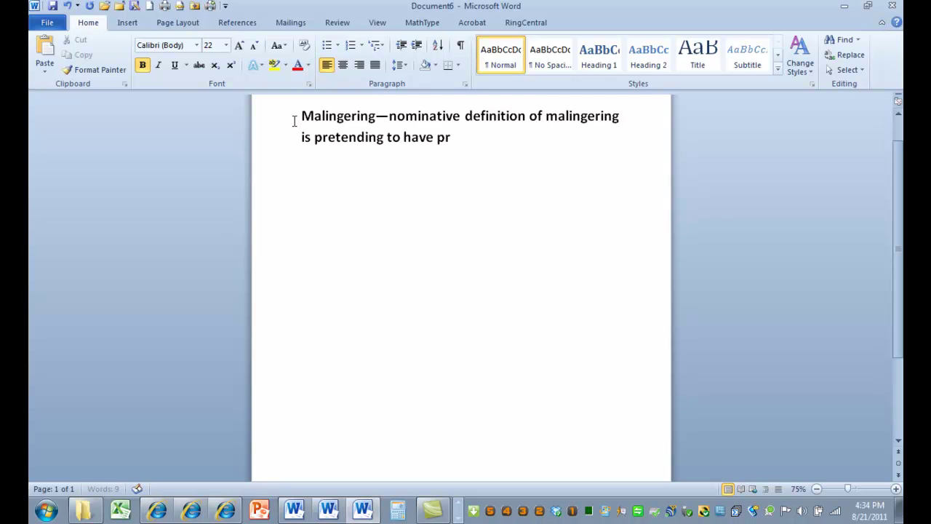
text(oblems that ou)
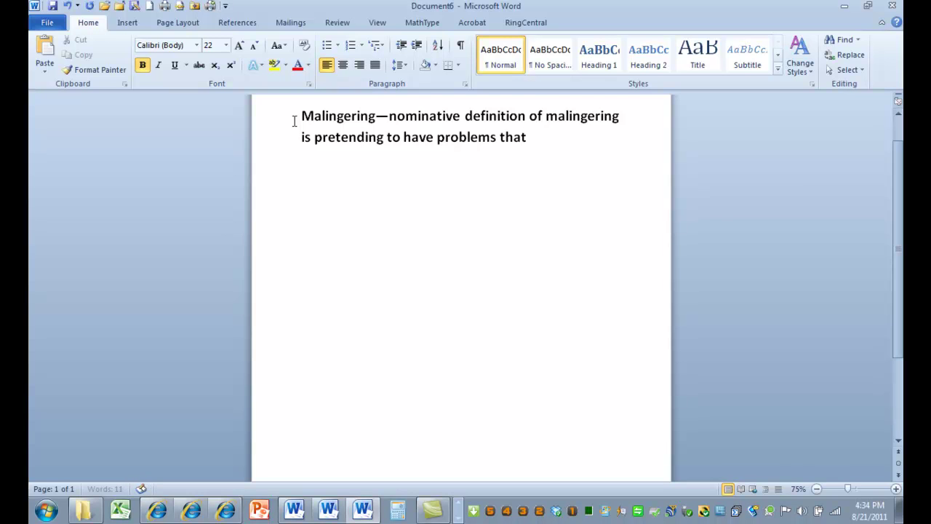
key(BackSpace)
key(BackSpace)
text(you don't really have i)
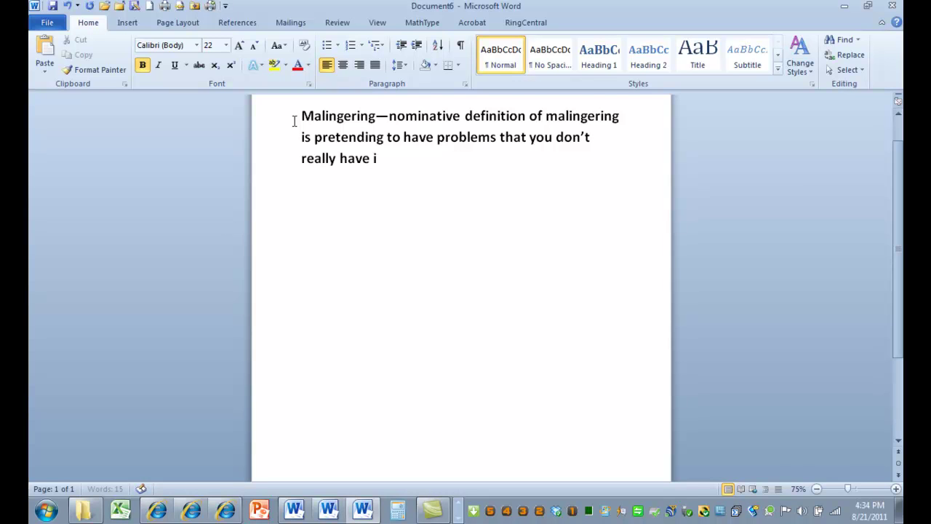
text(n order to get somet)
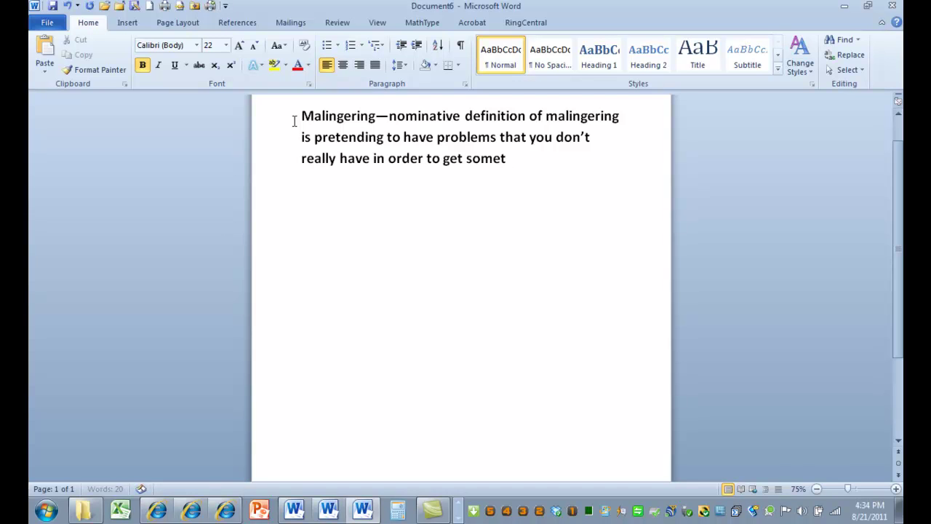
text(hing.)
- Add the question "Variables associated with malingering?" as a new paragraph below the definition
key(Return)
text(Variable)
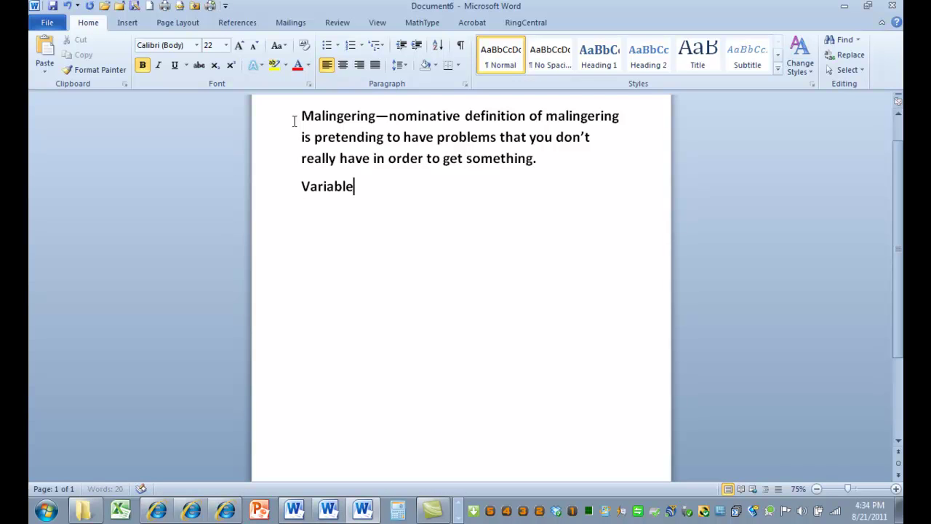
text(s associated)
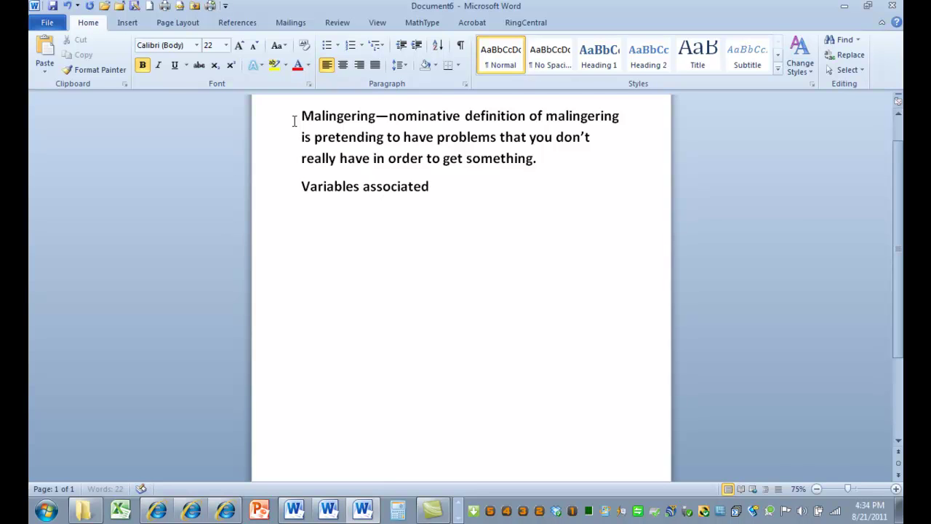
text( with malingering/)
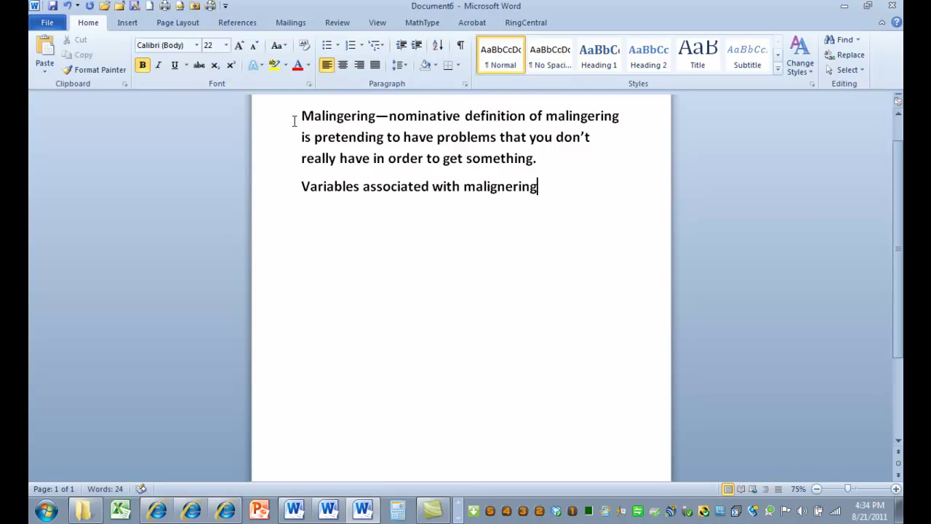
key(BackSpace)
text(?)
- Add the line "Test scores—from malingering tests" below the question about variables
key(Return)
text(Test scor)
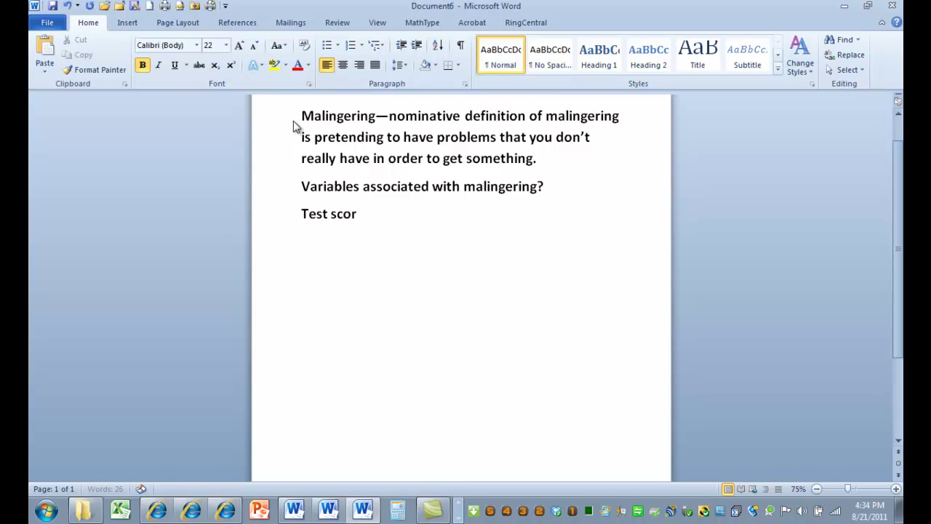
text(es--from malingering tests)
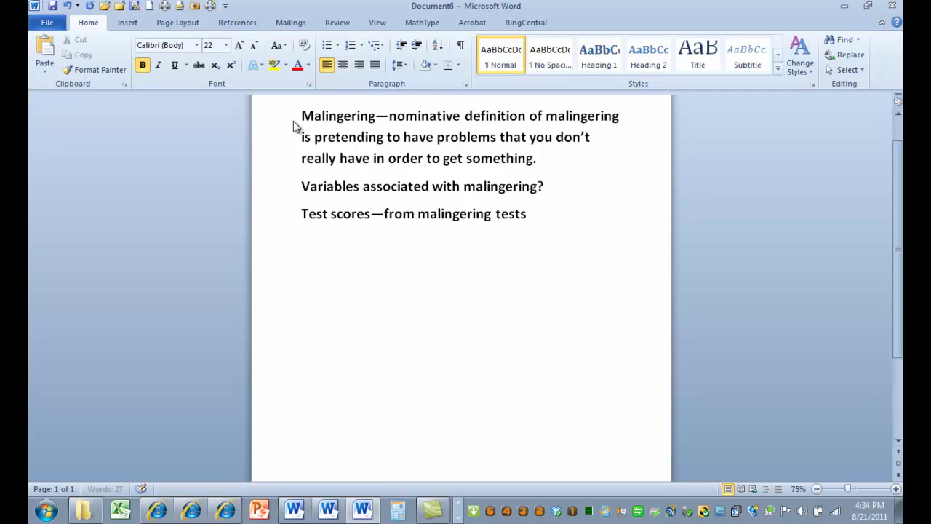
- Leave a blank line below the test scores line and add "Doctors' judgements about malingering before testing occurs"
key(Return)
key(Return)
text(Doctor's)
key(BackSpace)
text(s)
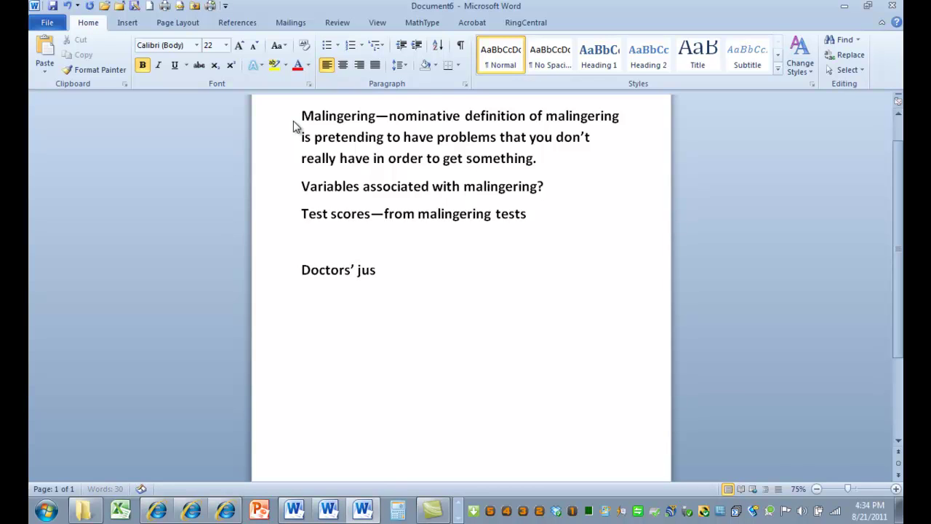
text(' judgements about malingering before)
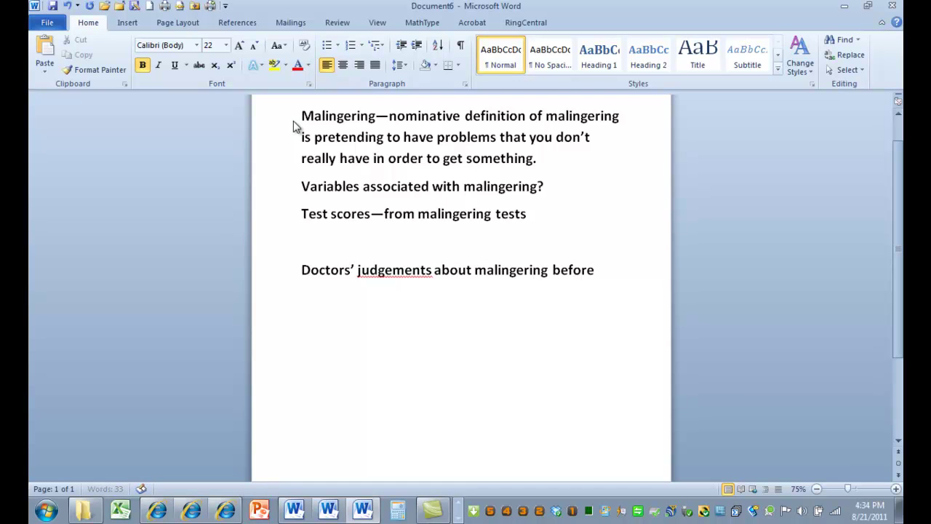
text( testing occus)
key(BackSpace)
text(rs)
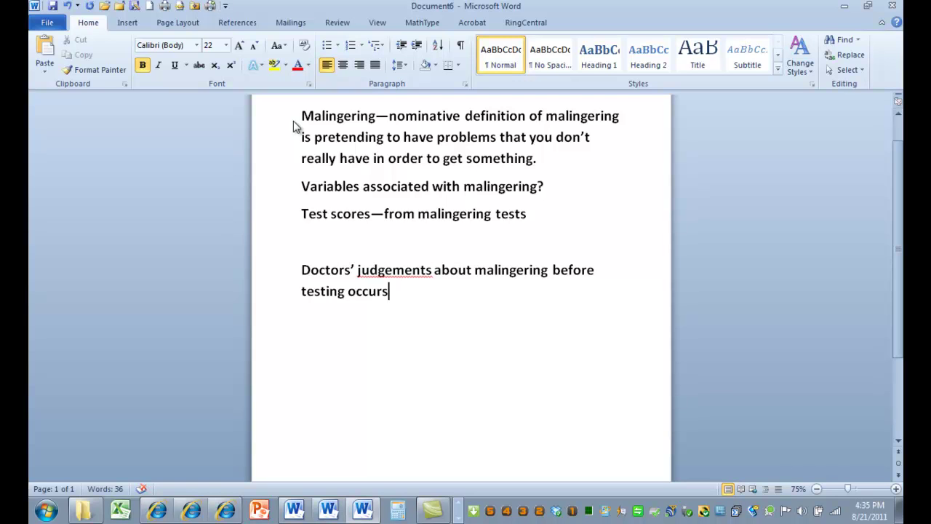
- Replace the word "judgements" with "ratings" in the line about doctors
key(Up)
key(Right)
key(Right)
key(Right)
key(Right)
key(Right)
key(BackSpace)
text(\)
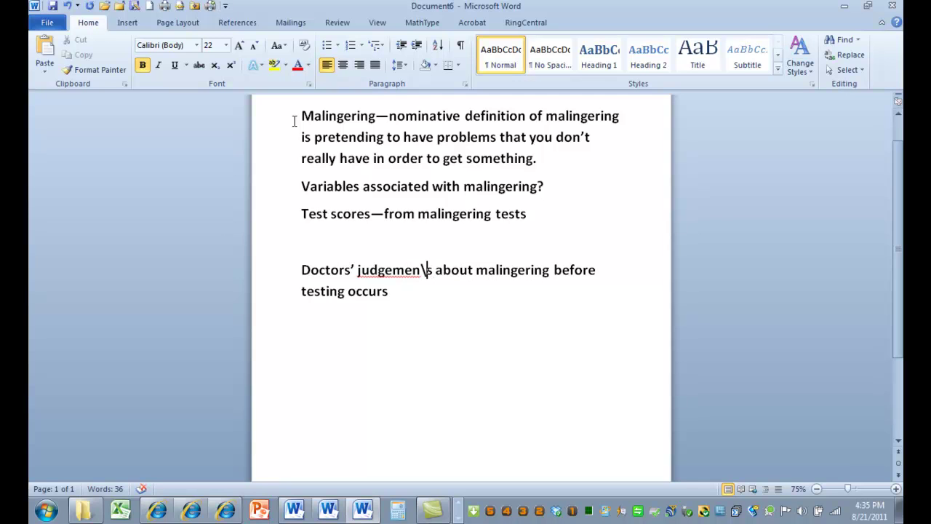
key(BackSpace)
key(BackSpace)
key(BackSpace)
key(BackSpace)
key(BackSpace)
key(BackSpace)
key(BackSpace)
key(BackSpace)
key(BackSpace)
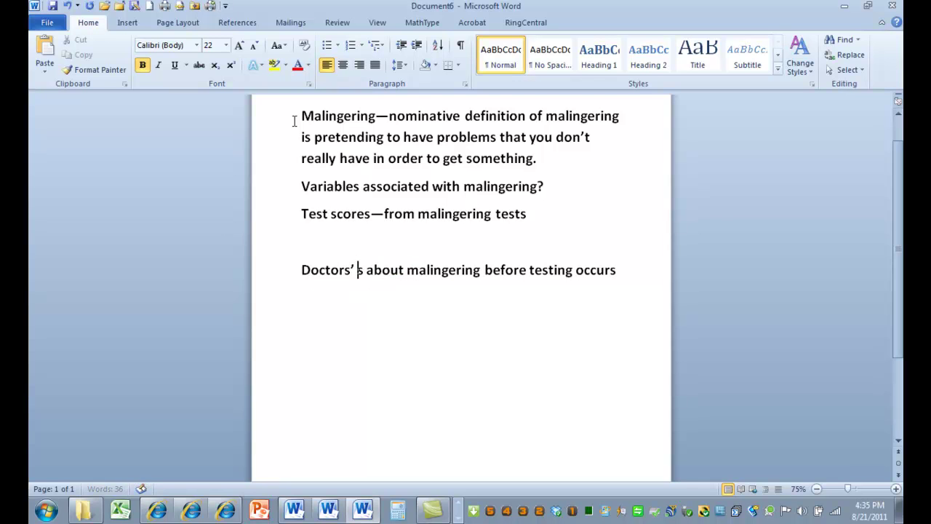
text(rating)
- Finish the doctors' ratings line with "on a scale of 0-100." and start a new paragraph
key(ctrl+End)
text(on a scale of 0-100)
key(Return)
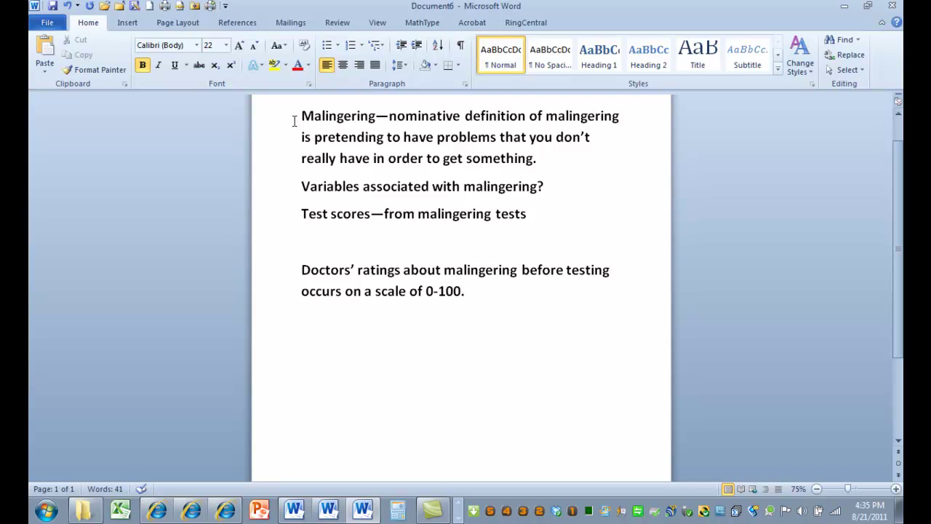
- Add the line "0-100 probability the person is going to malinger" below the doctors' ratings line
text(0-100 probab)
key(BackSpace)
key(BackSpace)
text(bability the)
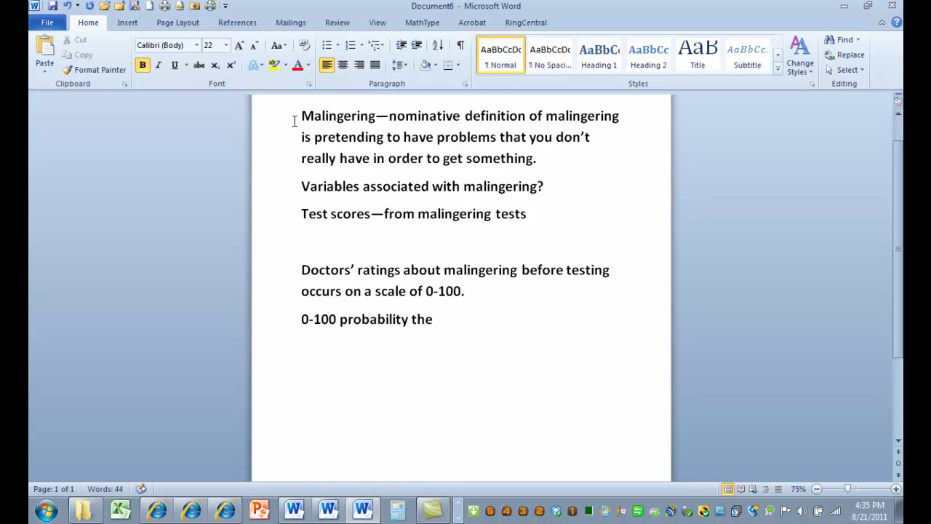
text( person is)
key(BackSpace)
text(is o)
key(BackSpace)
text(going to)
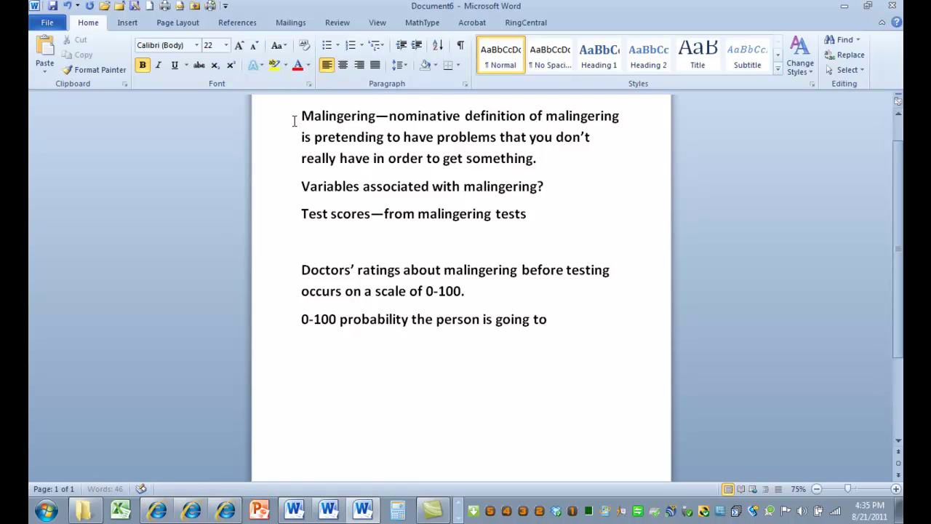
text( malinger)
key(Return)
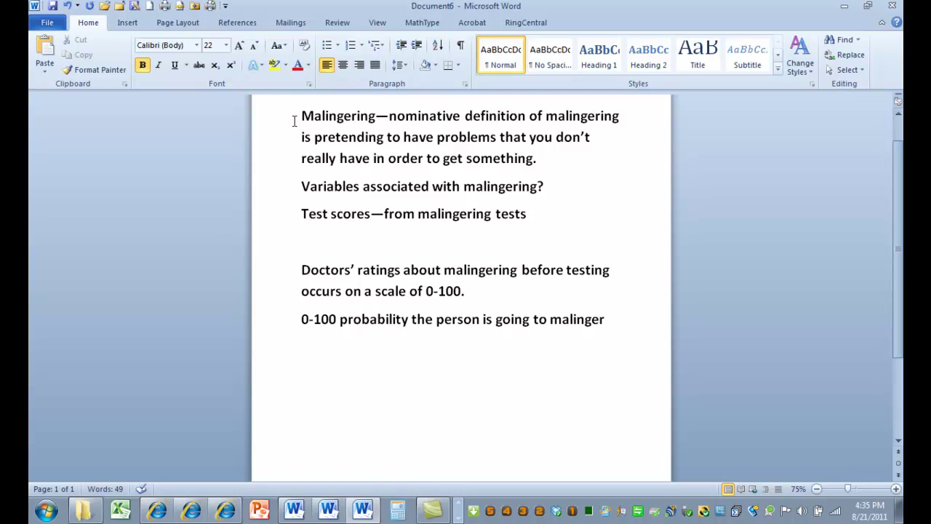
- List example data on separate lines: "x, y", "34, 45", "3, 50" and "90, 32"
text(x, y)
key(Return)
text(34,)
text(45)
key(Return)
text(3,)
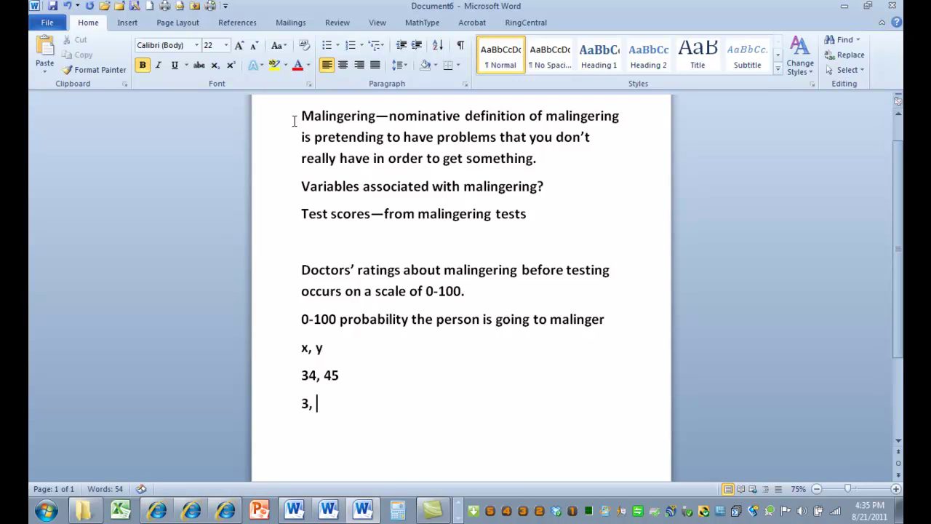
text( 50)
key(Return)
text(90, 32)
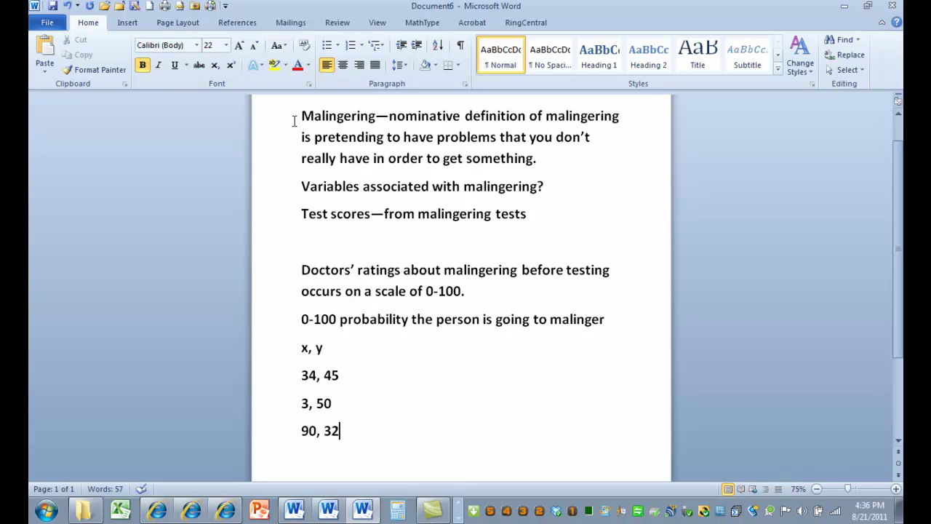
key(Return)
text(How does)
text( the)
key(BackSpace)
key(BackSpace)
key(BackSpace)
key(BackSpace)
key(BackSpace)
key(BackSpace)
key(BackSpace)
key(BackSpace)
key(BackSpace)
key(BackSpace)
key(BackSpace)
key(BackSpace)
- Begin a question below the number pairs with "What is the relationship between"
text(What is the realt)
key(BackSpace)
key(BackSpace)
key(BackSpace)
text(laton)
key(BackSpace)
key(BackSpace)
text(ionship e)
key(BackSpace)
text(between)
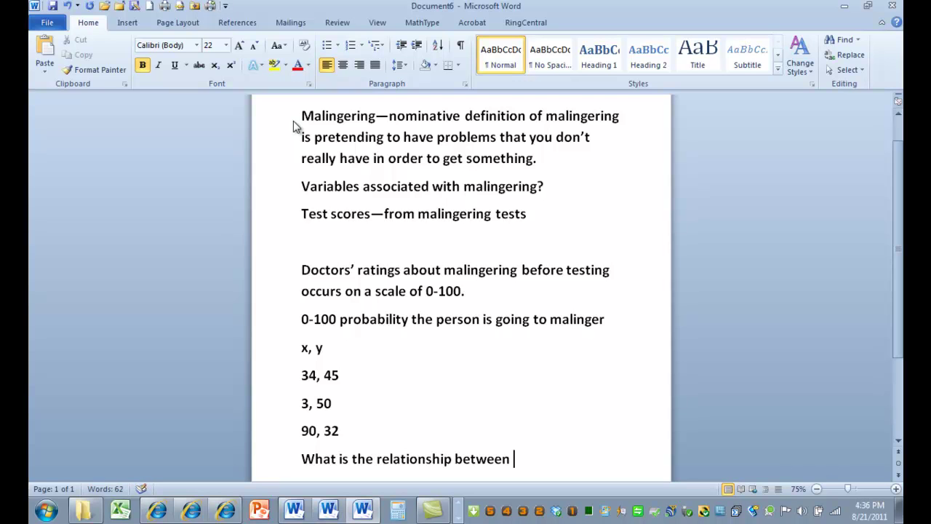
- Complete the question with "doctors' ratings of probability of malingering before testing occurs and the score on the test?"
text( doctor)
text(s)
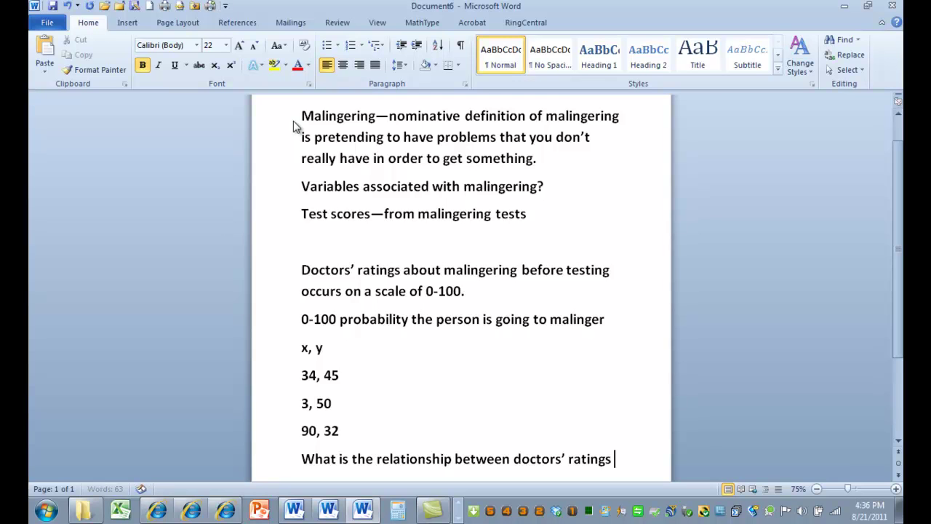
text(' ratings of probabily)
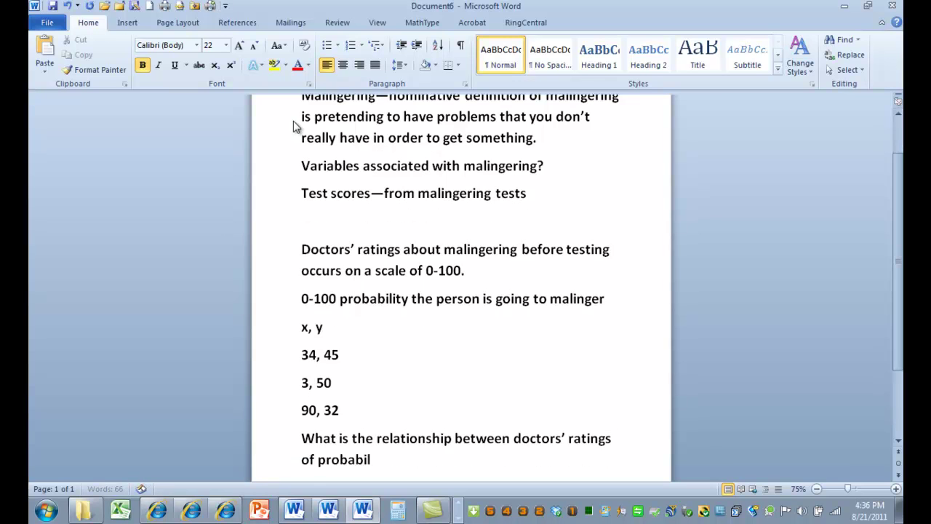
key(BackSpace)
text(ity of malingering before)
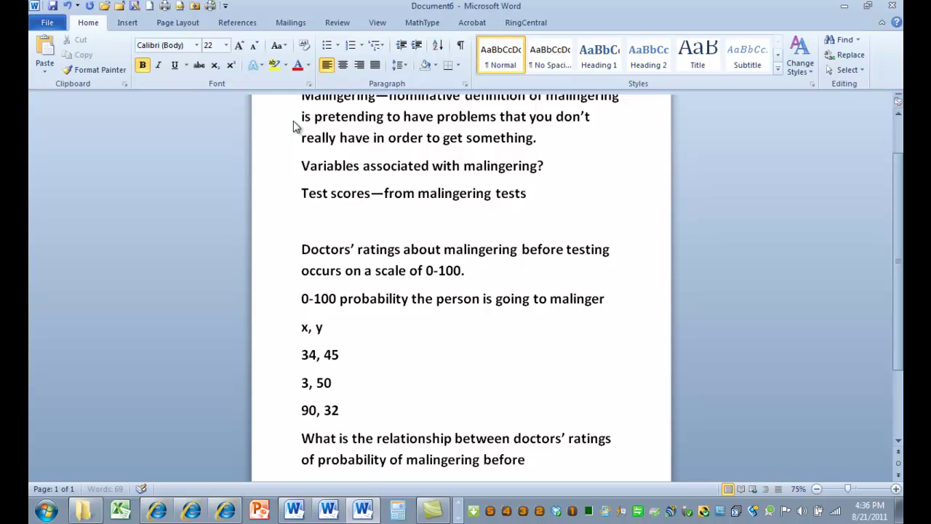
text( testing occ)
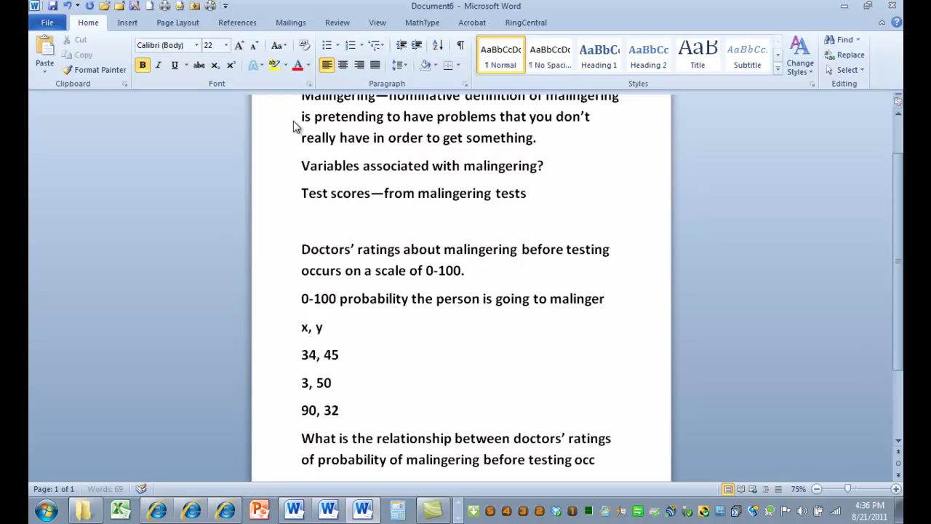
text(urs and)
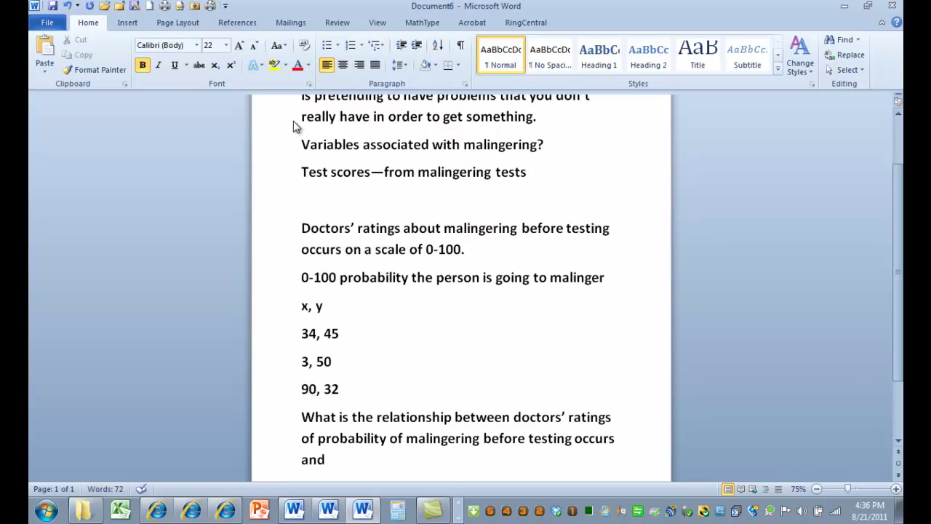
text( the score on the)
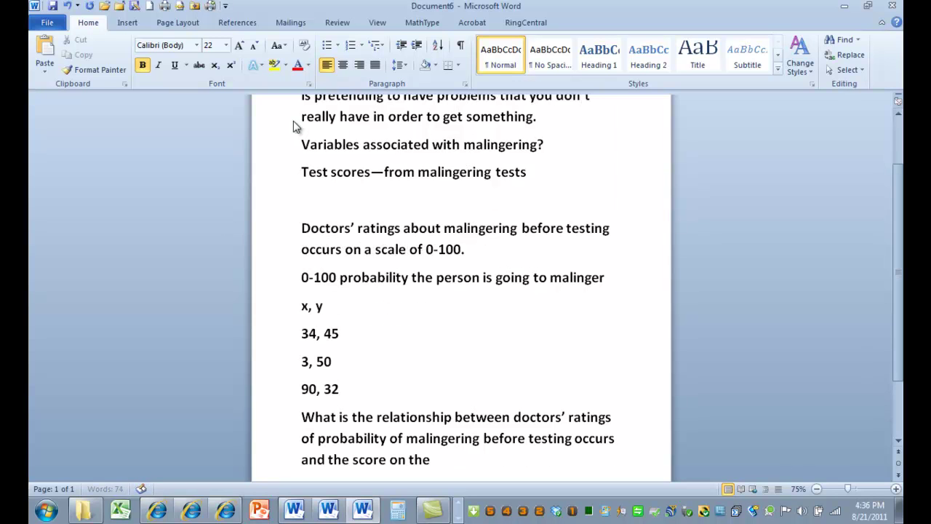
text( test?)
- Insert "(as given on 0-100 scale)" after "probability of malingering" in the relationship question
key(Right)
key(Right)
key(Right)
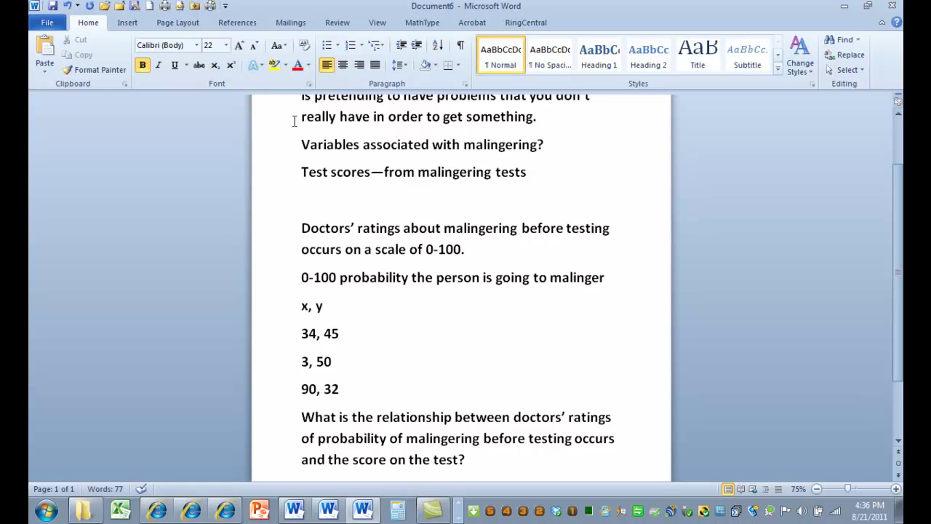
text(( )
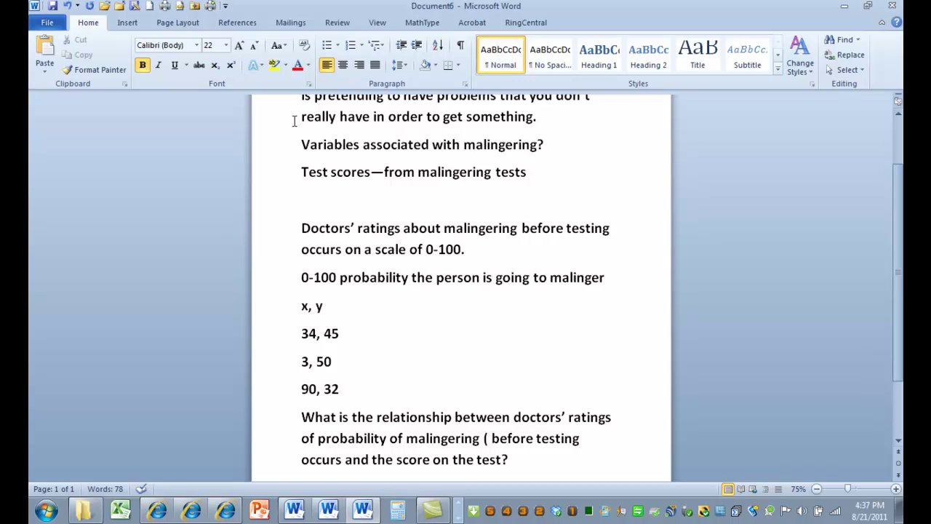
text(as gi)
text(ven on 0-10)
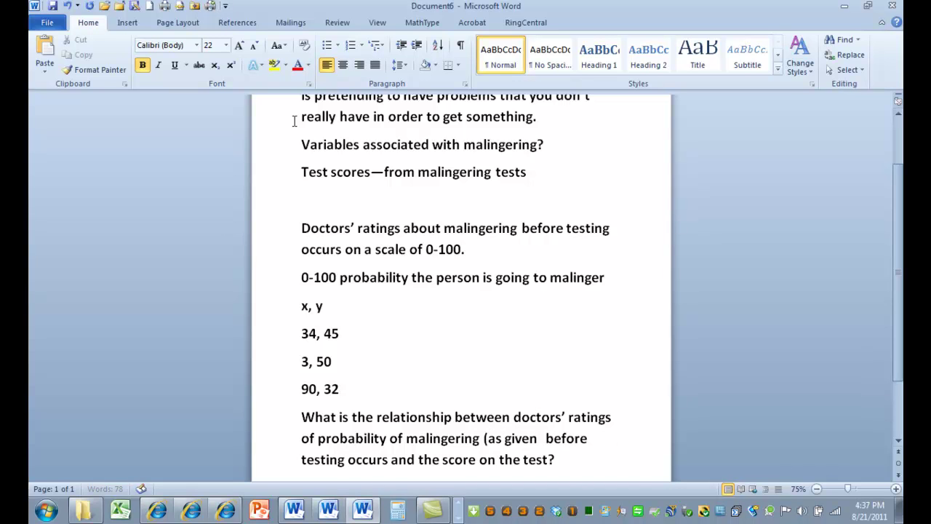
text(0 scale )
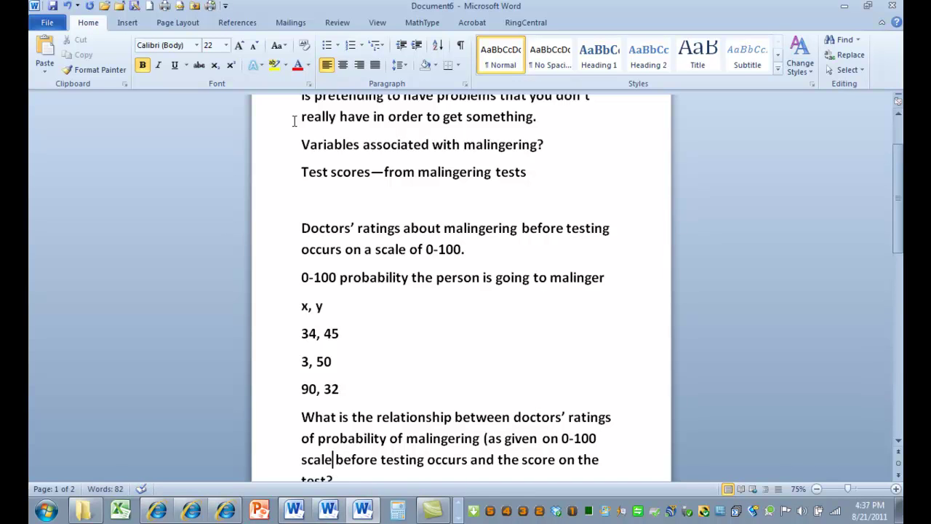
text())
- Select the example data lines from "x, y" through "90, 32"
key(ctrl+End)
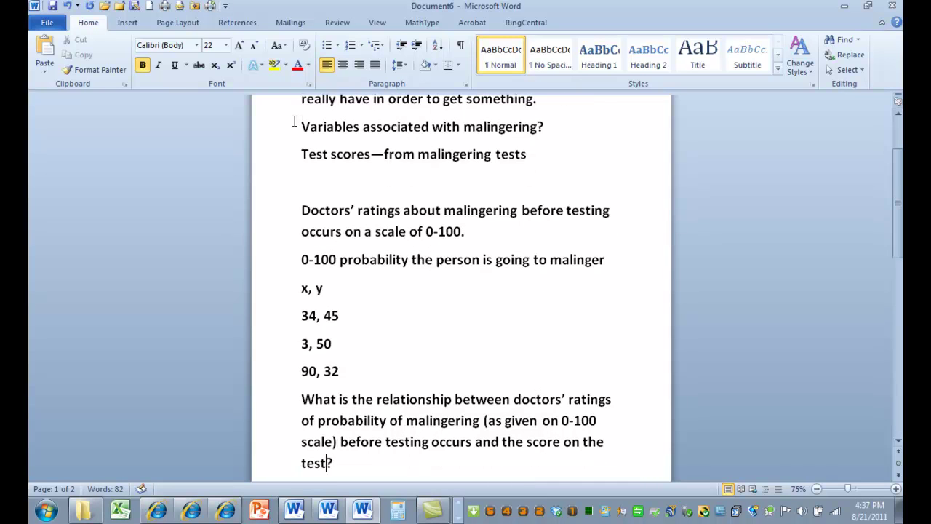
key(Left)
drag(339, 379, 301, 289)
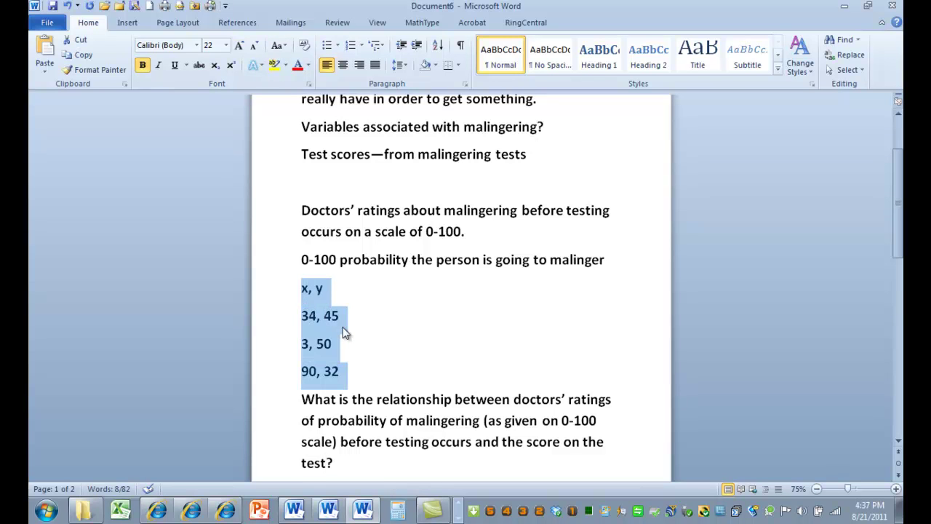